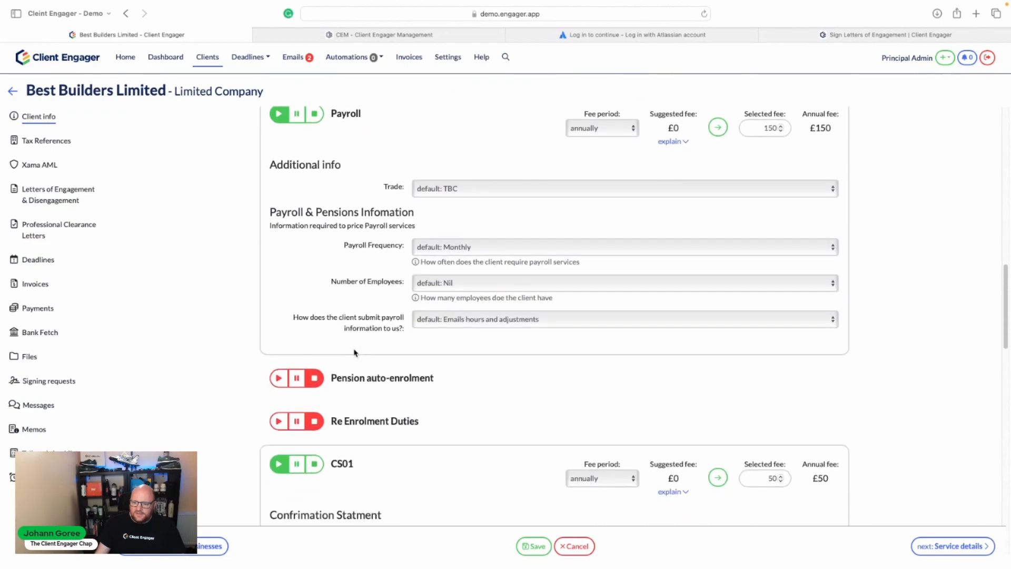
# Enable the P11d service for Best Builders Limited and save the client despite the unset due dates.
pyautogui.click(278, 395)
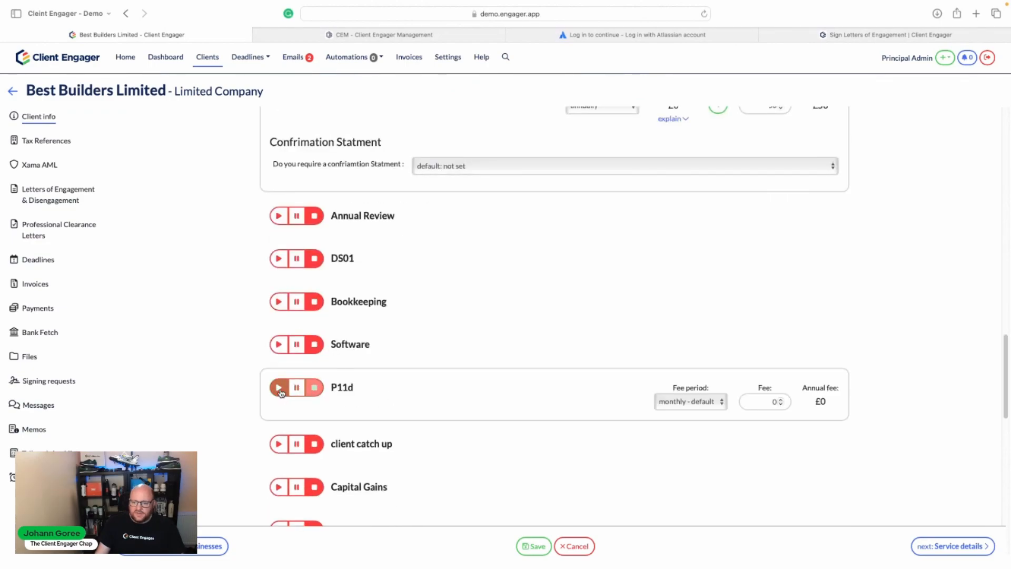
pyautogui.click(532, 547)
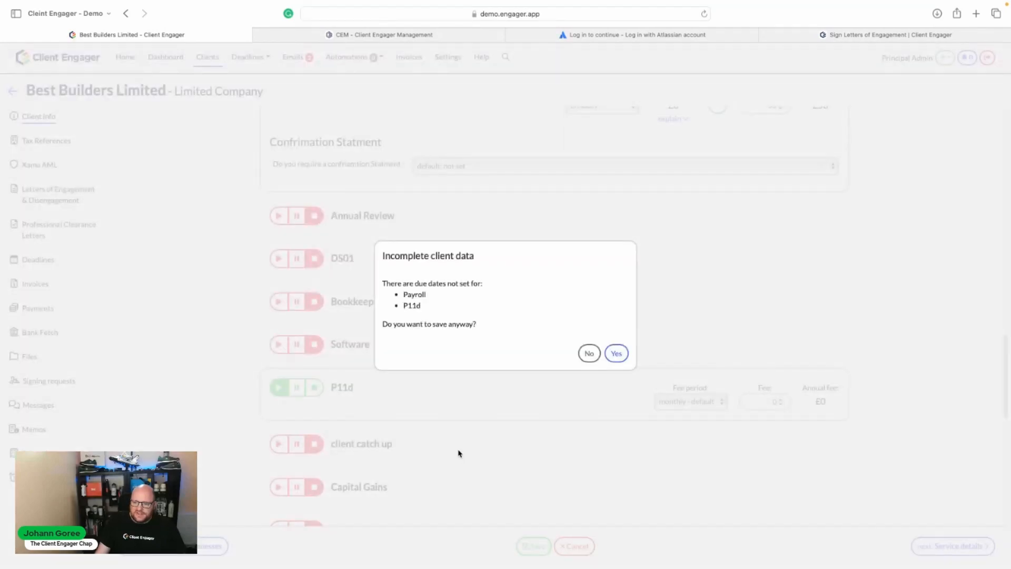
pyautogui.click(616, 353)
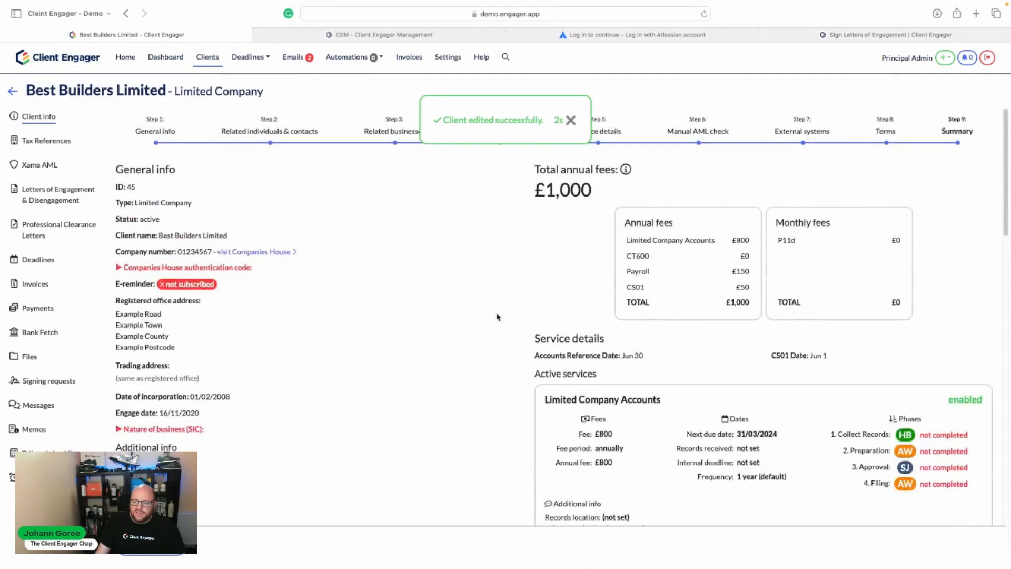
# Open the client list and check which services its Enabled services filter uses.
pyautogui.click(211, 62)
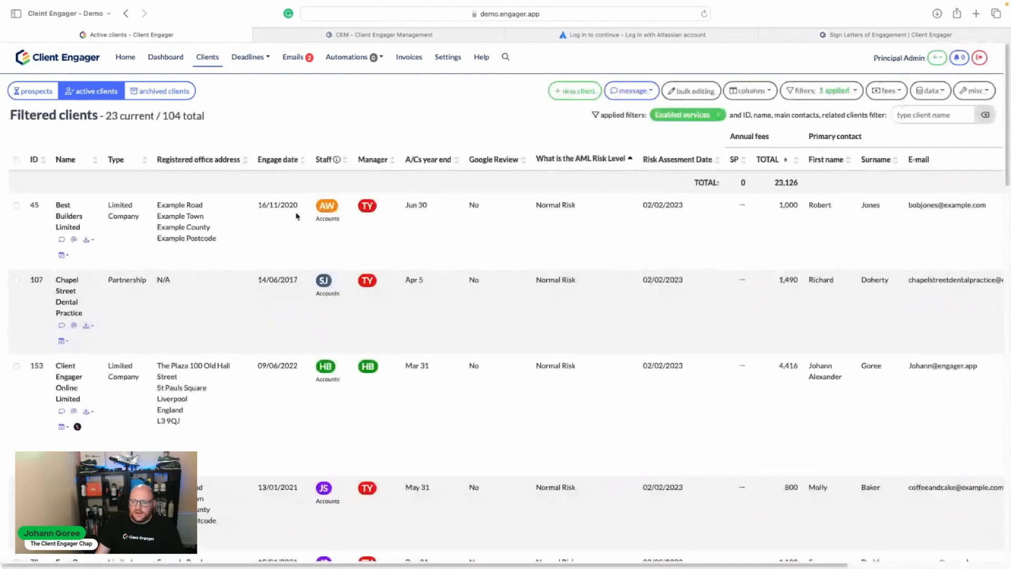
pyautogui.click(700, 117)
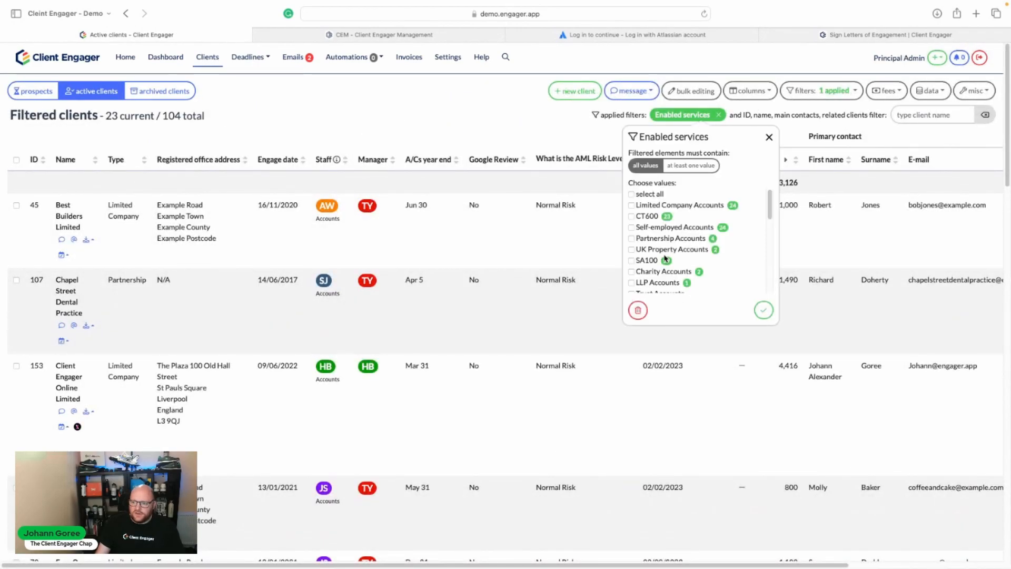
pyautogui.scroll(-3, 662, 260)
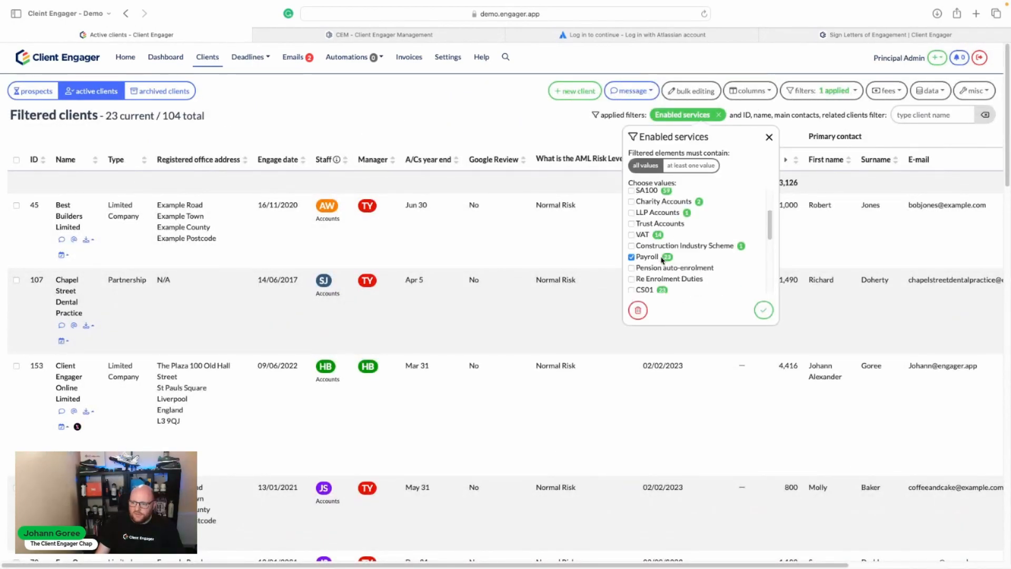
pyautogui.click(501, 120)
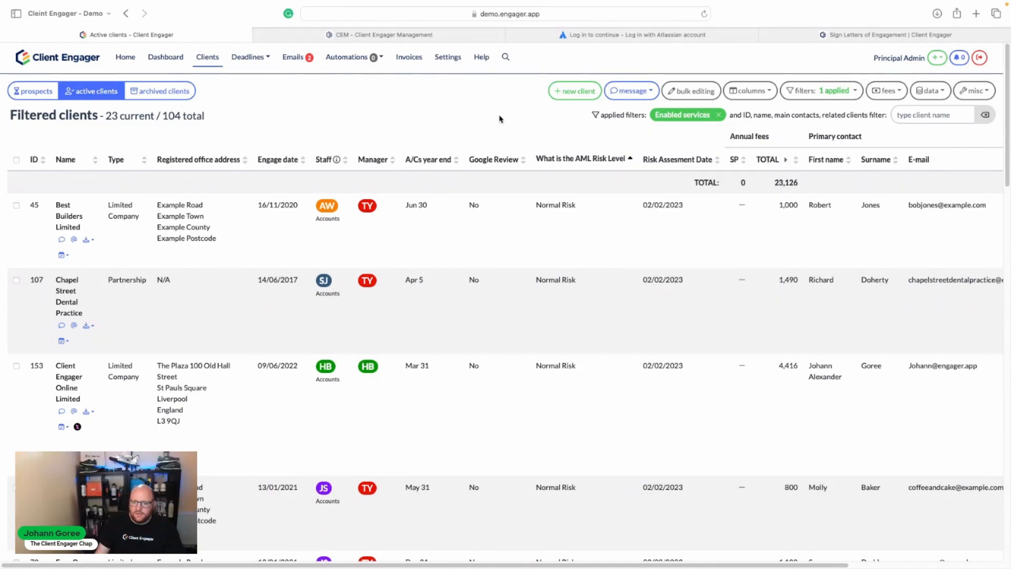
# Select all filtered clients and start a bulk edit of their P11d service.
pyautogui.click(17, 160)
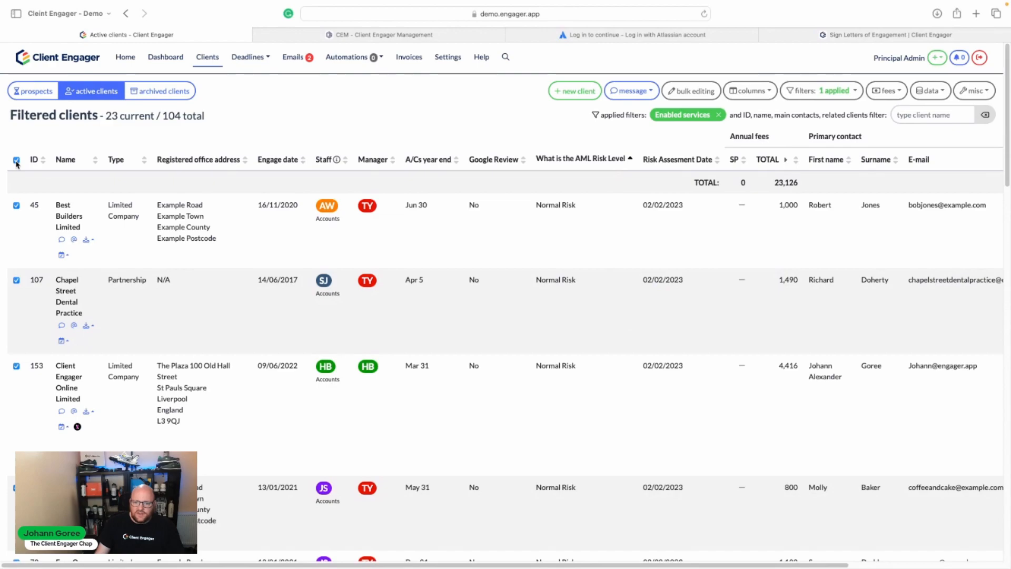
pyautogui.click(690, 91)
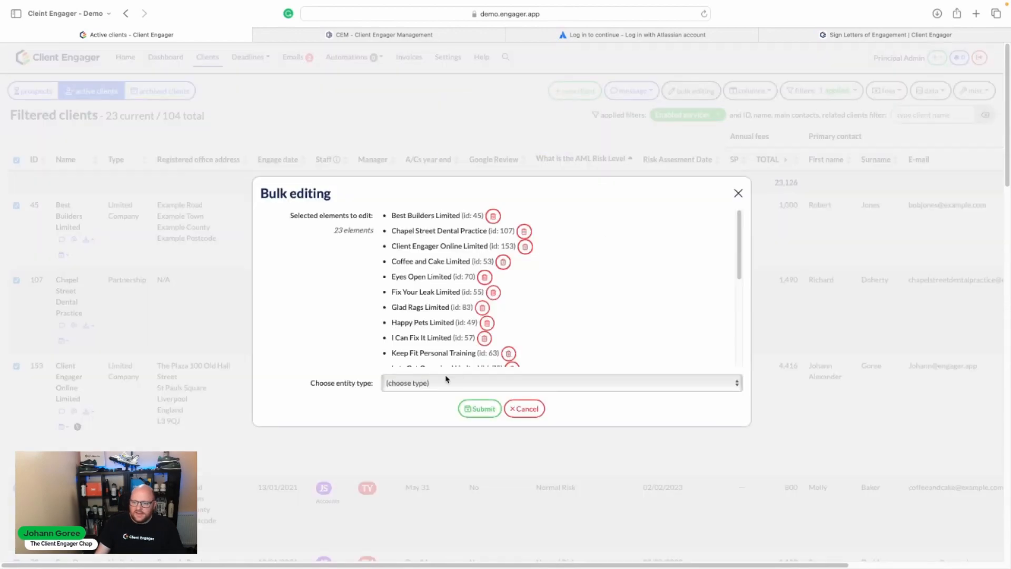
pyautogui.click(435, 385)
pyautogui.click(407, 410)
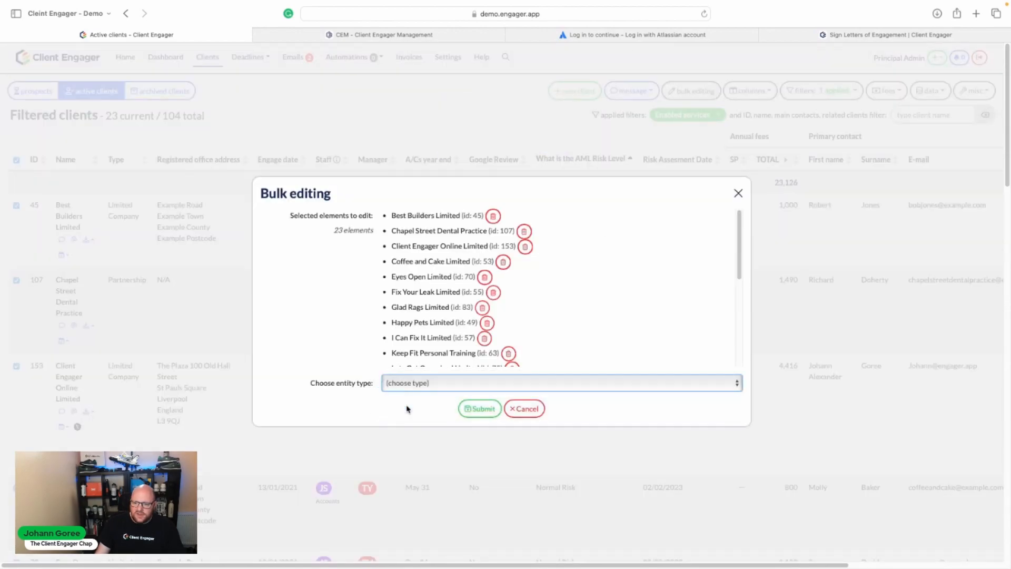
pyautogui.click(413, 393)
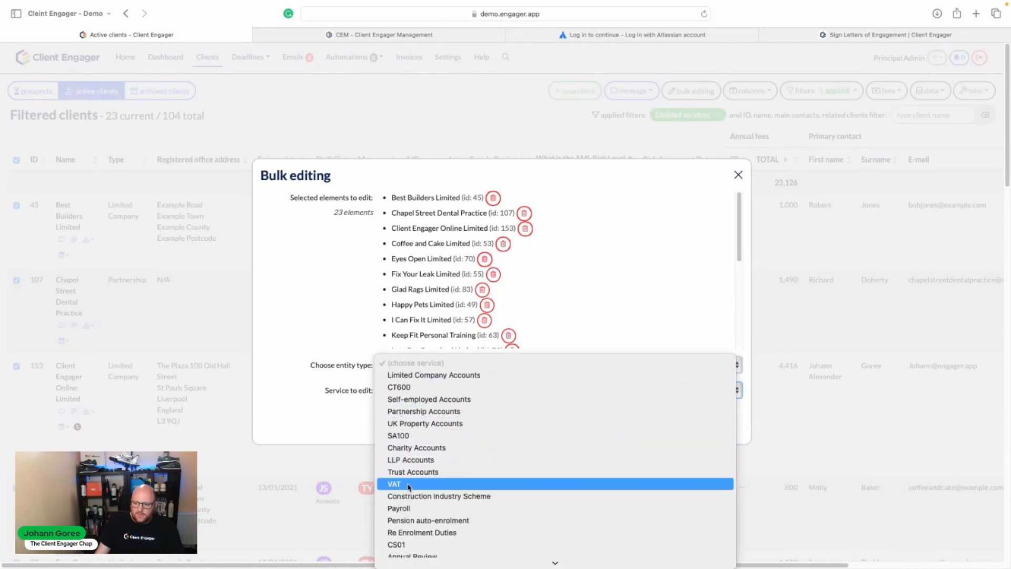
pyautogui.scroll(-4, 408, 495)
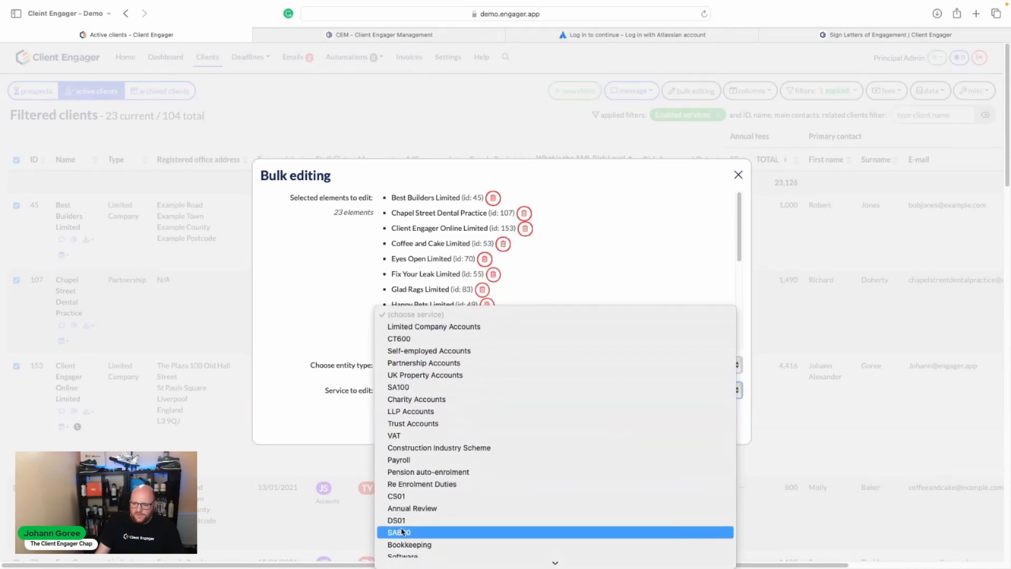
pyautogui.scroll(-3, 414, 521)
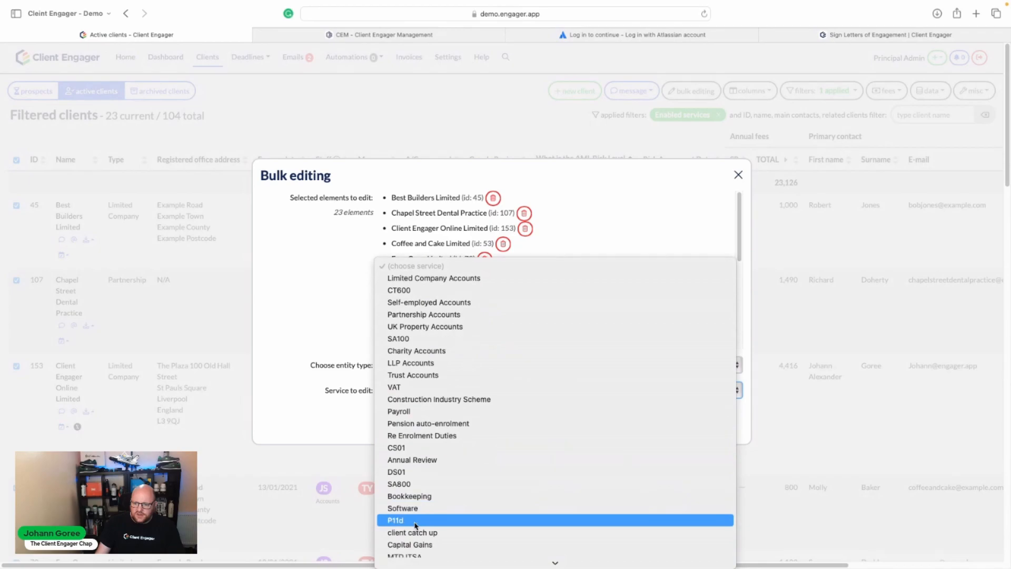
pyautogui.click(413, 521)
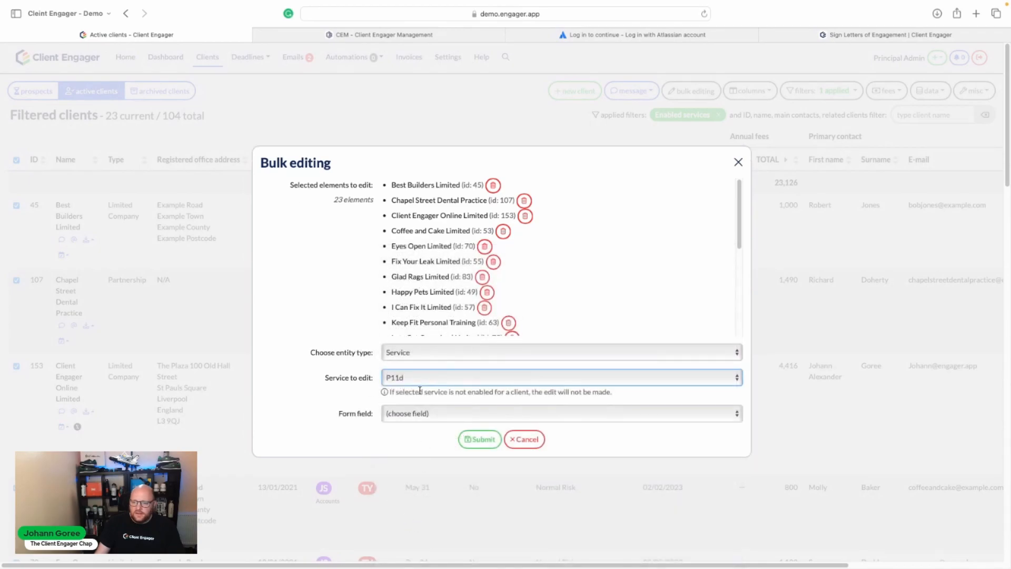
# Set the Enabled / On hold / Disabled field to enabled, submit the bulk edit and close its results.
pyautogui.click(415, 415)
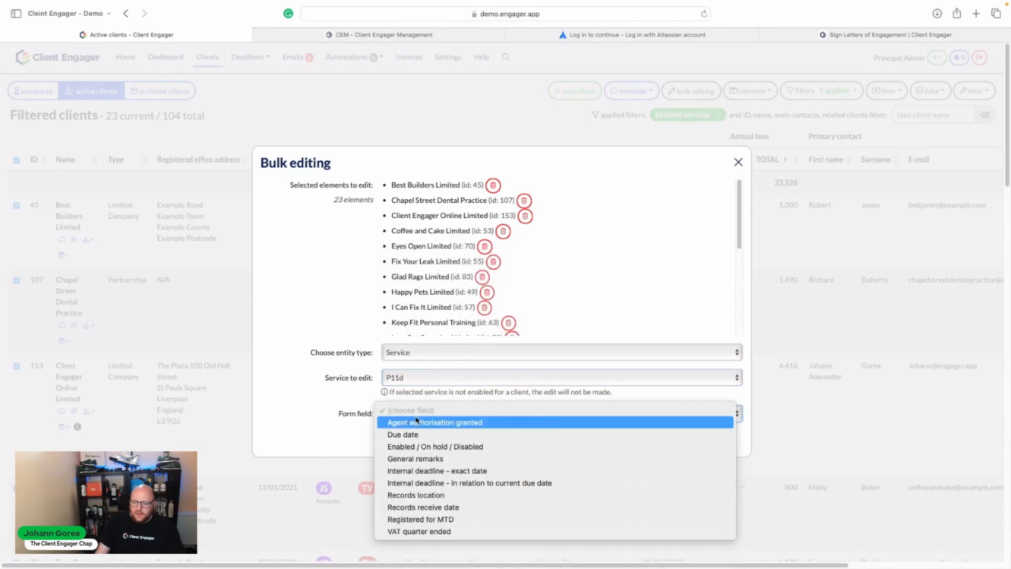
pyautogui.click(407, 447)
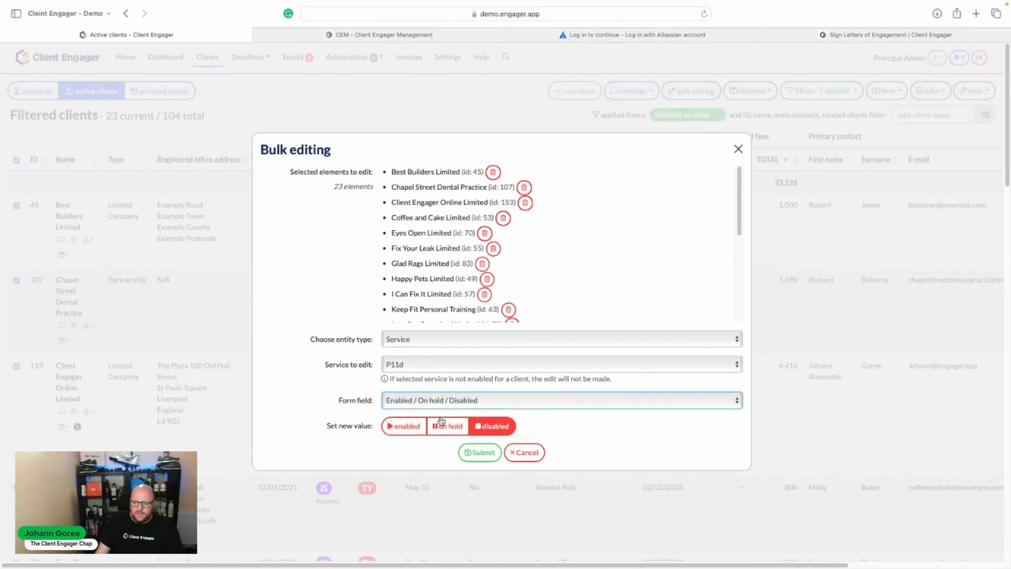
pyautogui.click(406, 428)
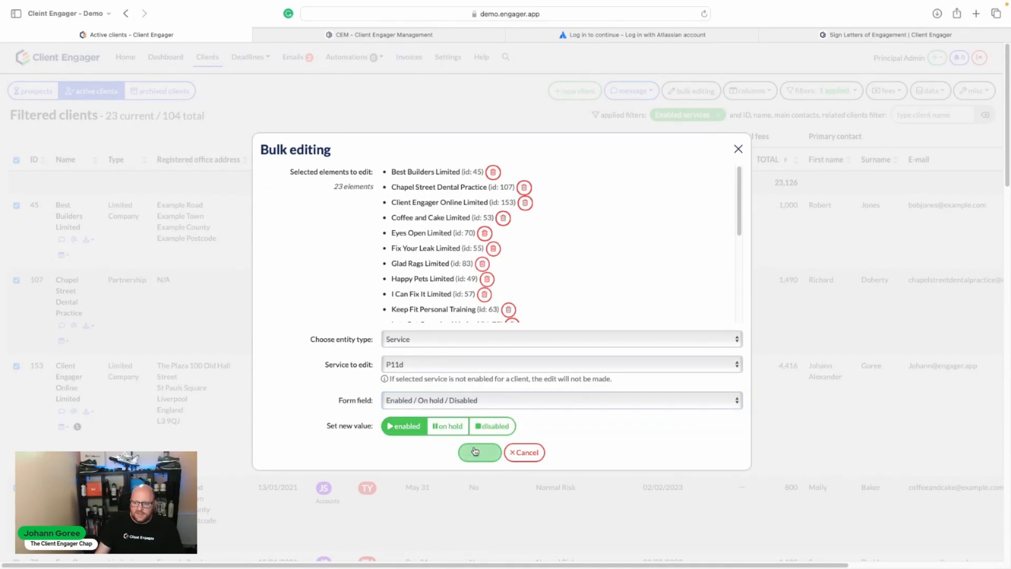
pyautogui.click(480, 453)
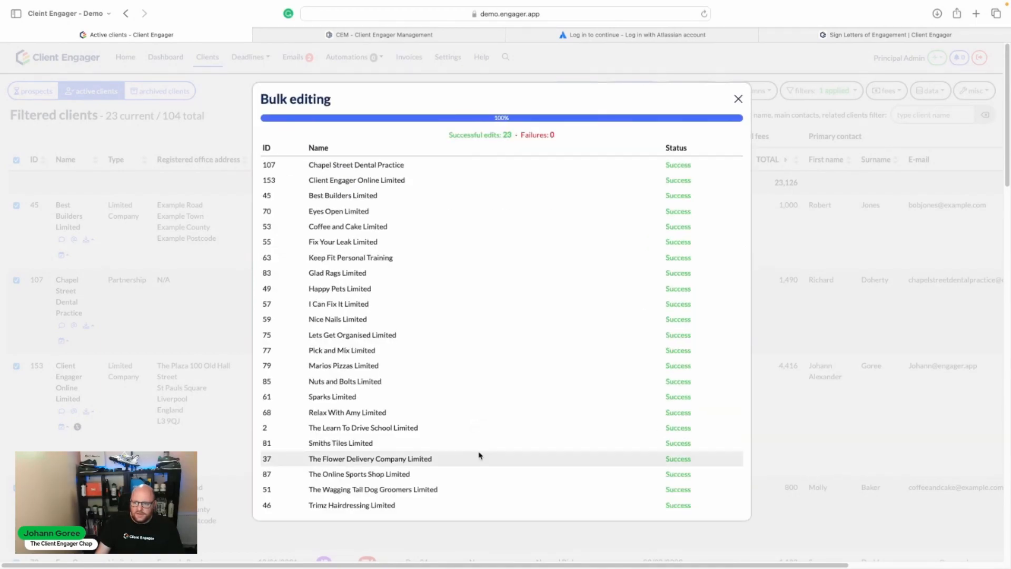
pyautogui.click(738, 100)
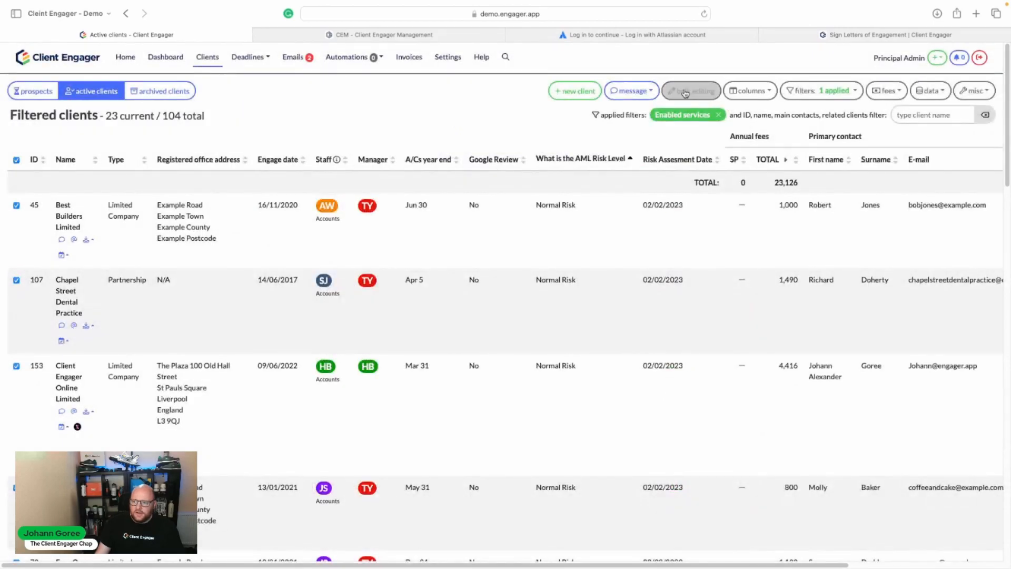
# Start another bulk edit for the selected clients with entity type Service and P11d as the service to edit.
pyautogui.click(697, 94)
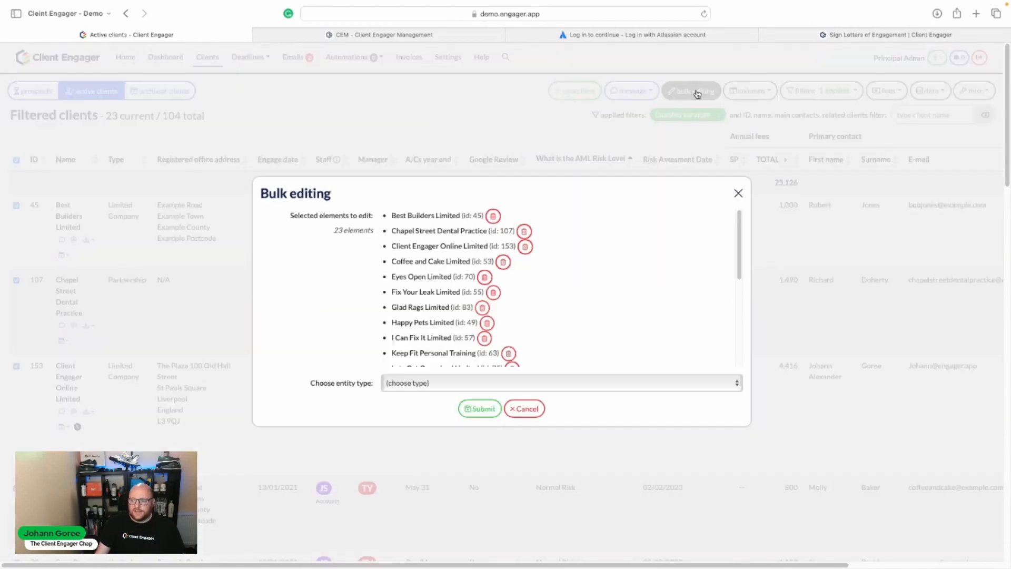
pyautogui.click(436, 384)
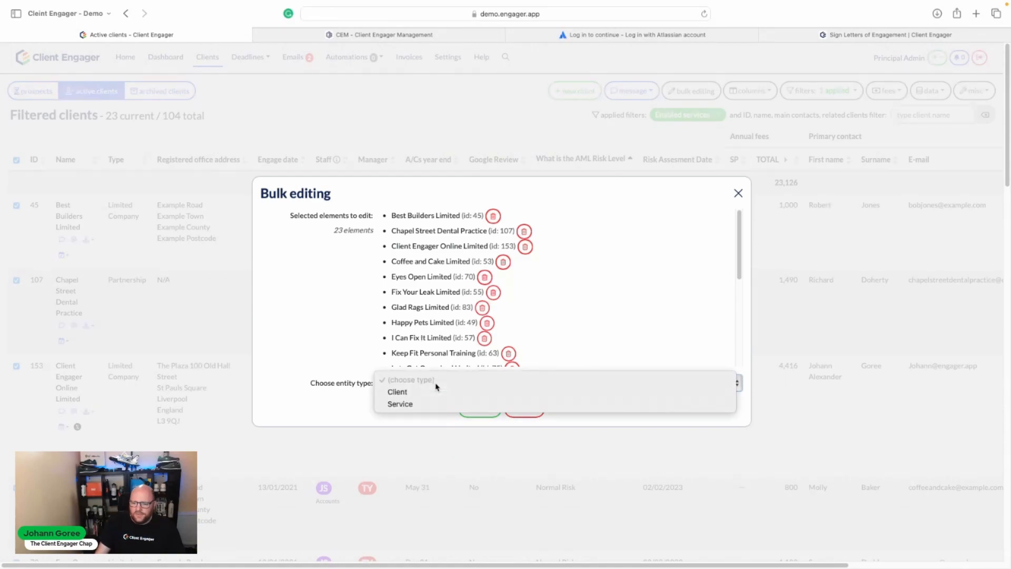
pyautogui.click(422, 403)
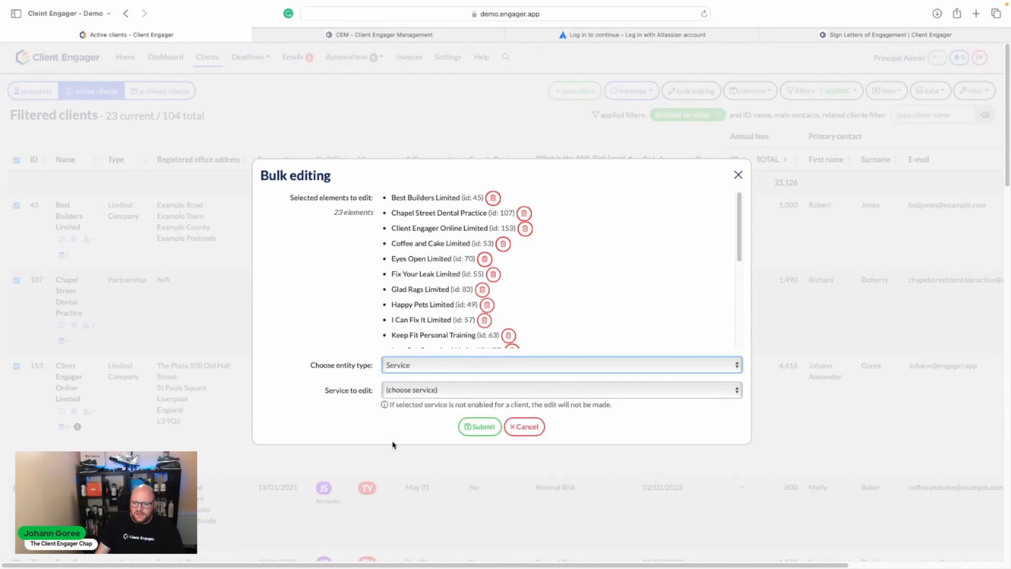
pyautogui.click(426, 391)
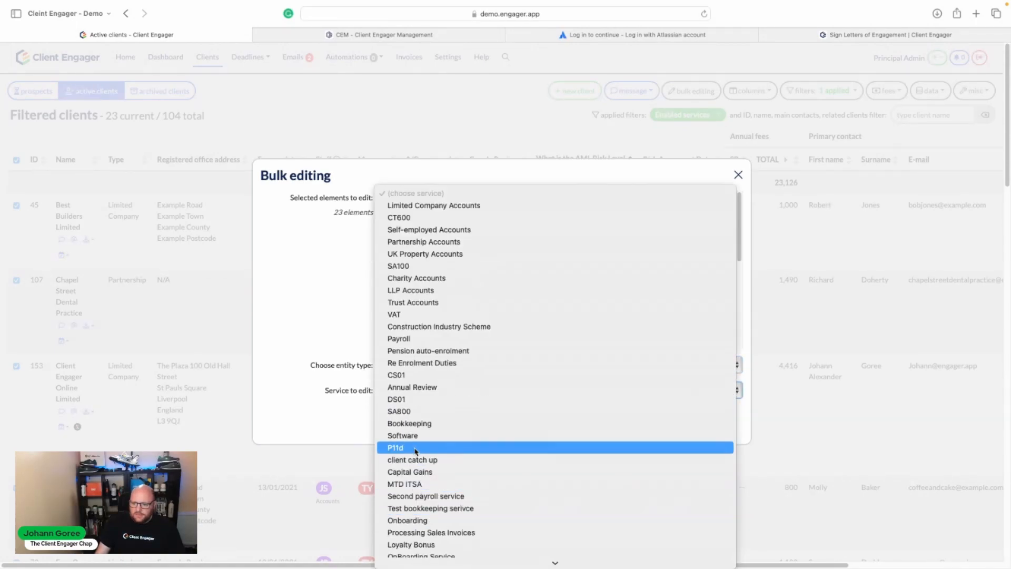
pyautogui.click(416, 448)
# Set the P11d due date to 11/07/2023 for the selected clients, submit the bulk edit and close its results.
pyautogui.click(422, 414)
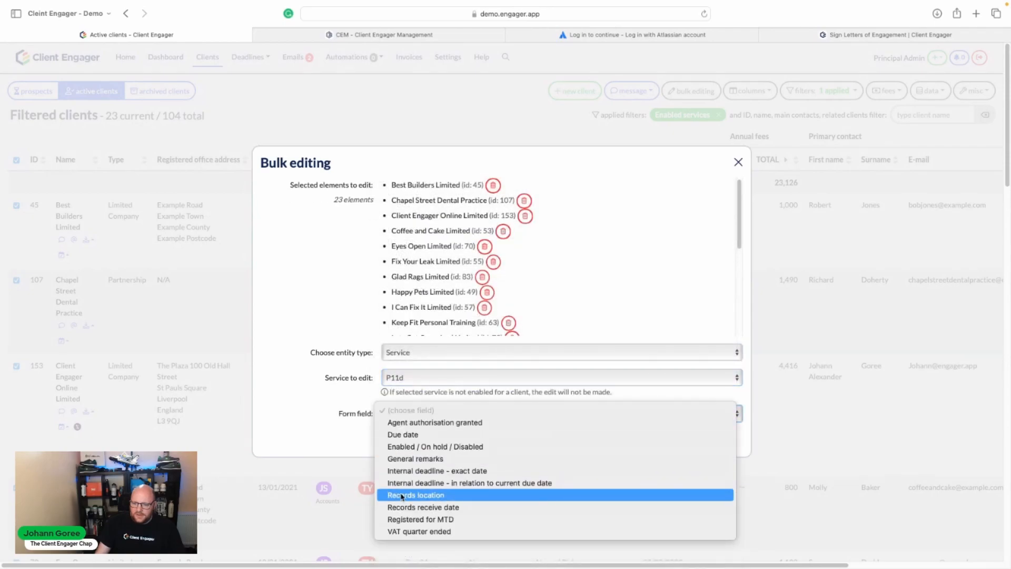
pyautogui.click(435, 435)
pyautogui.click(447, 426)
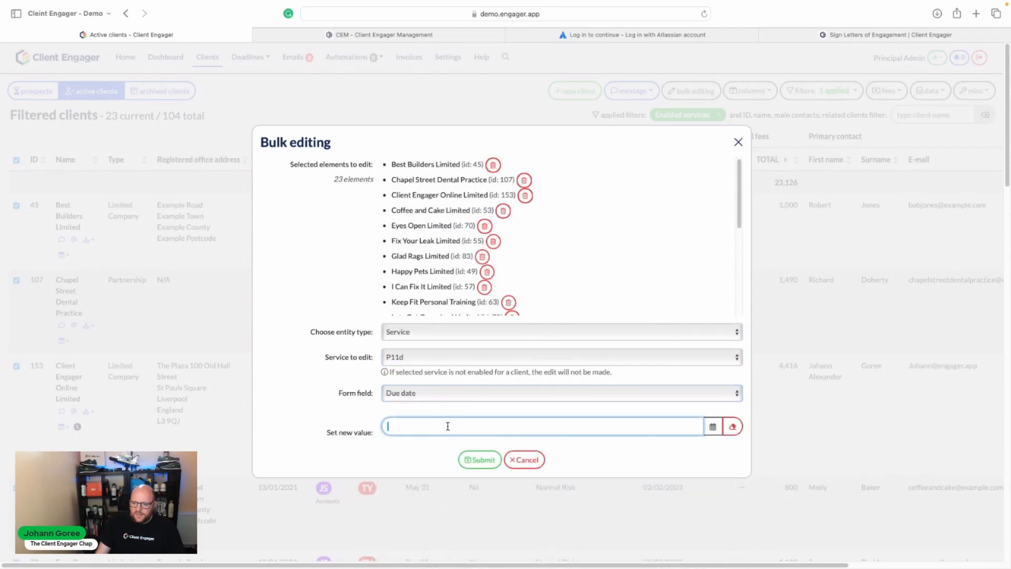
pyautogui.write('11/07')
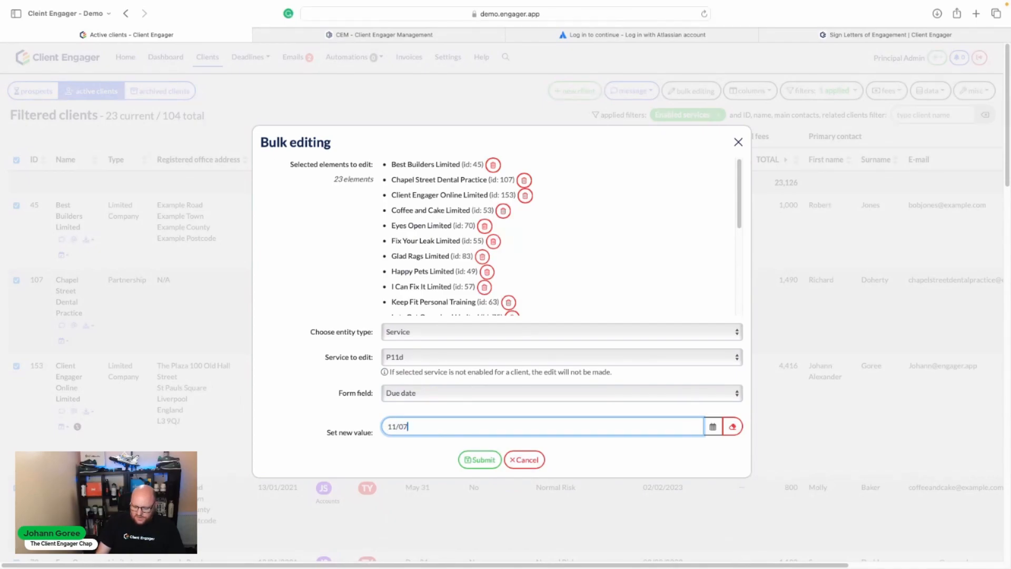
pyautogui.write('/2023')
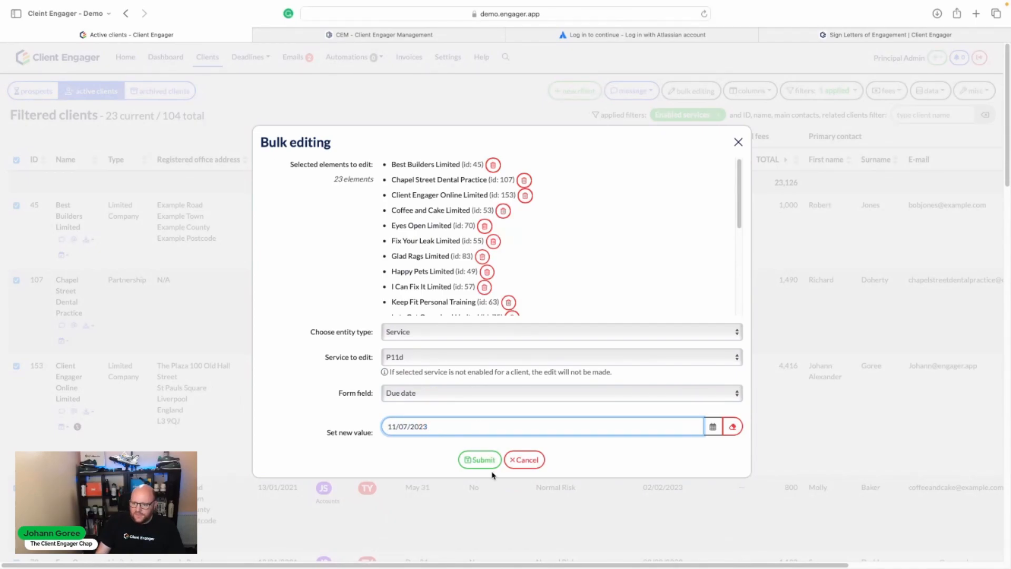
pyautogui.click(484, 460)
pyautogui.scroll(-2, 514, 323)
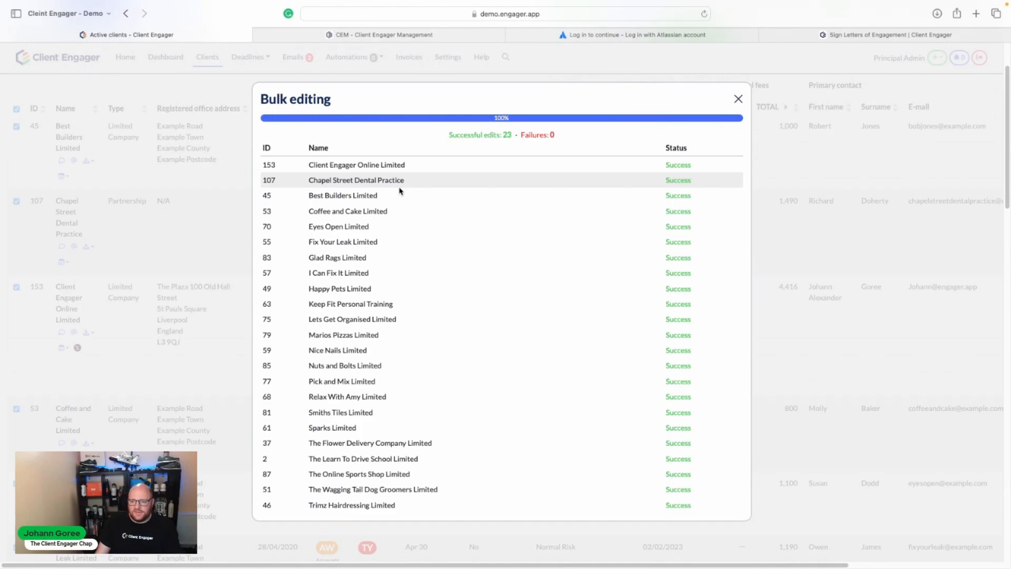
pyautogui.click(739, 100)
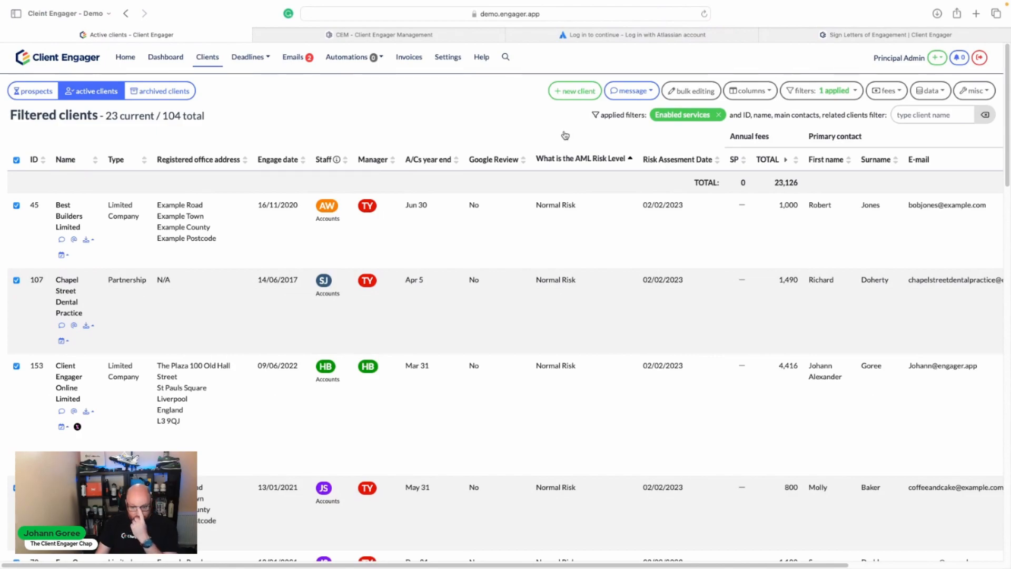
# Start a further bulk edit of the selected clients, choosing Service as the entity type and P11d as the service.
pyautogui.click(690, 92)
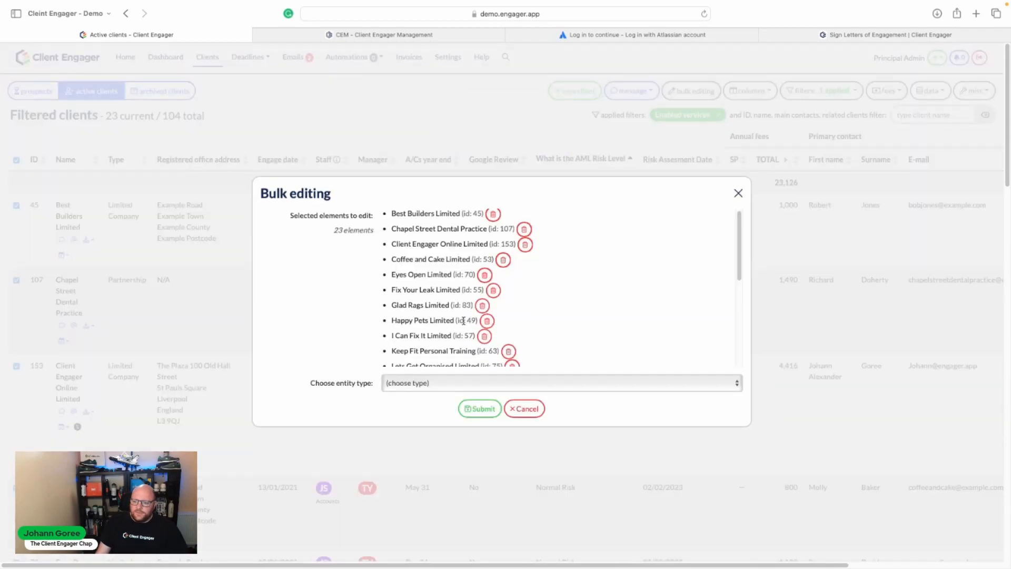
pyautogui.scroll(-5, 464, 322)
pyautogui.click(428, 383)
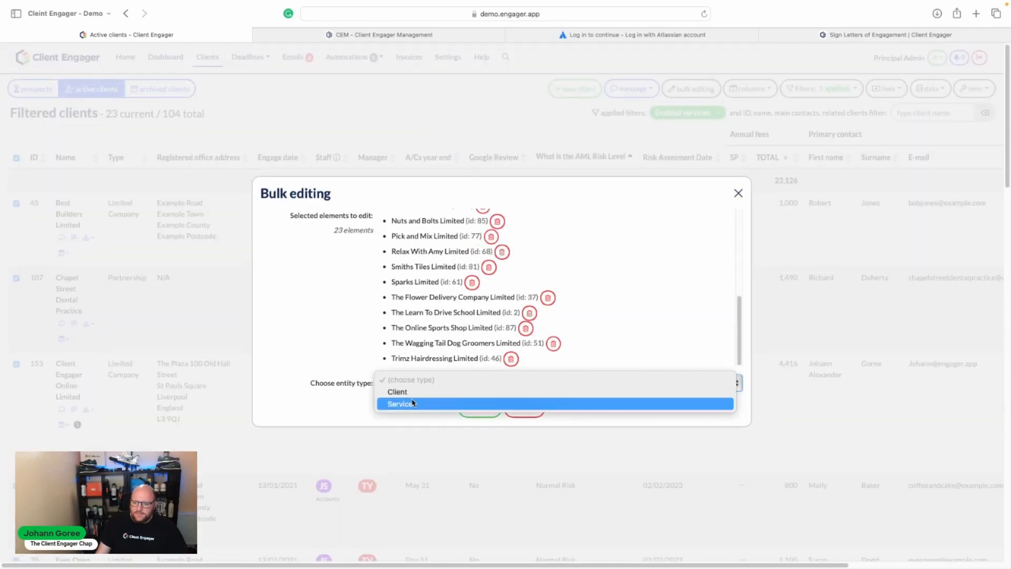
pyautogui.click(412, 404)
pyautogui.click(413, 388)
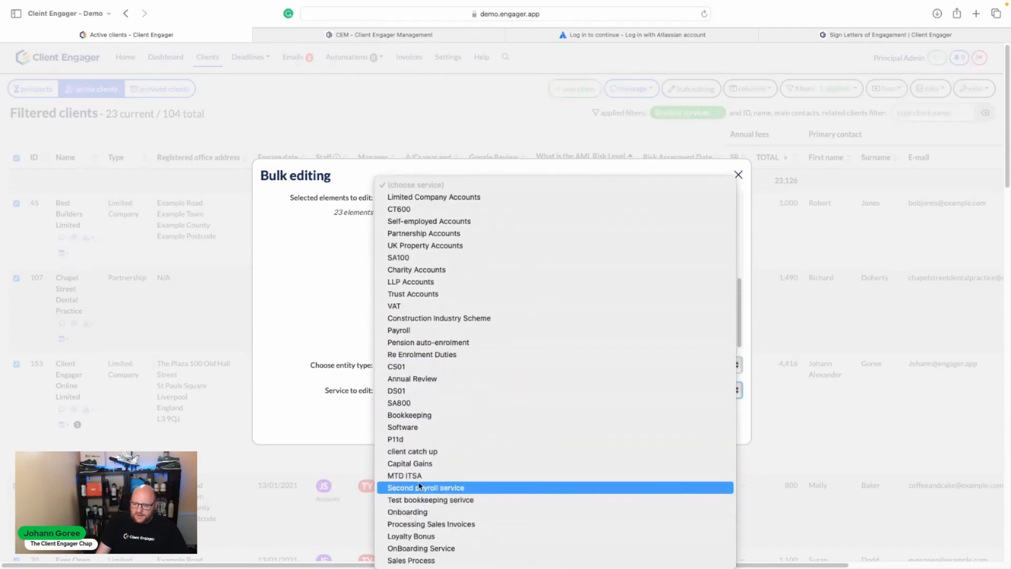
pyautogui.click(405, 439)
# Set the P11d exact-date internal deadline to 01/07 for the selected clients, submit the bulk edit and close its results.
pyautogui.click(441, 410)
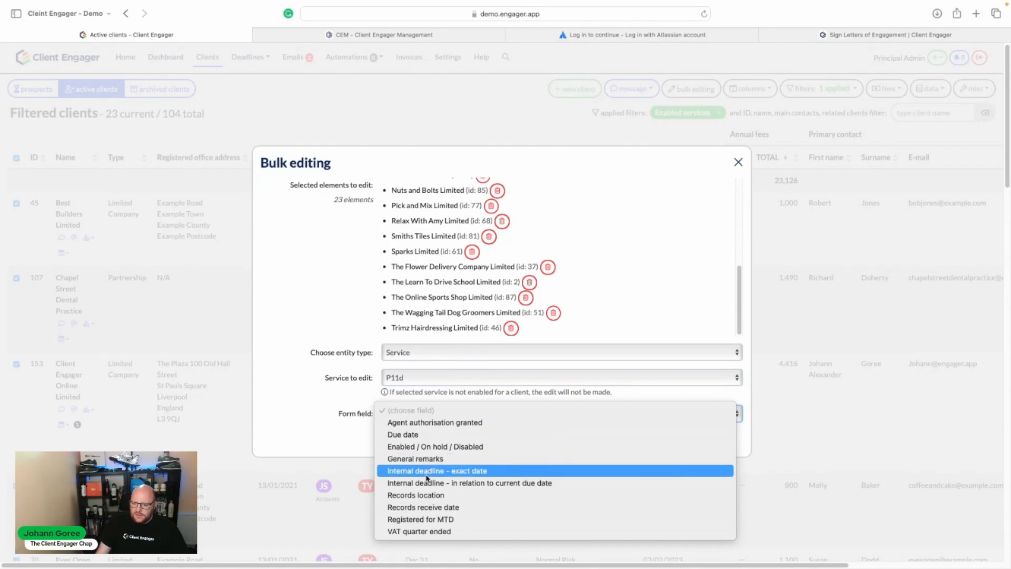
pyautogui.click(473, 474)
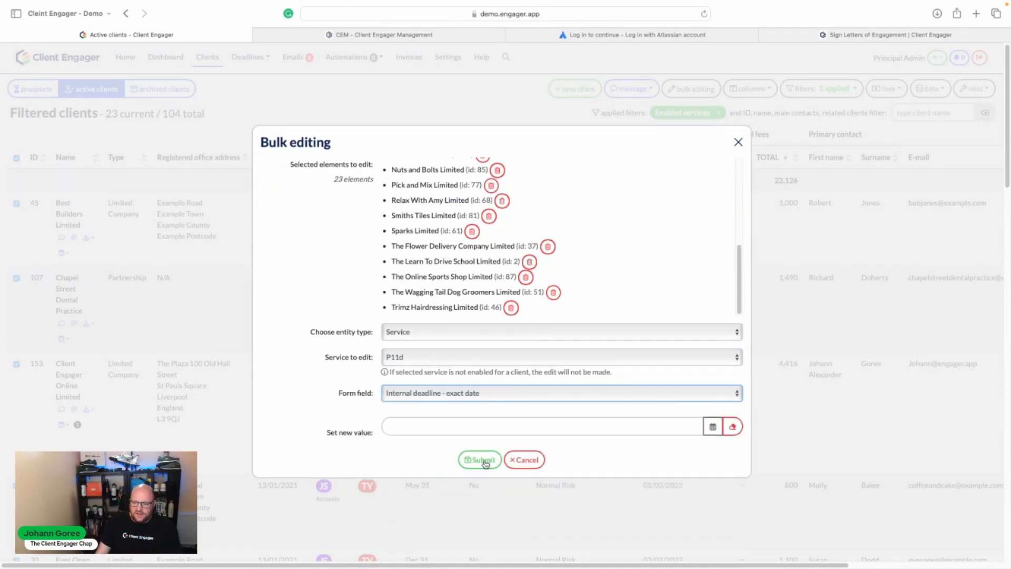
pyautogui.click(504, 422)
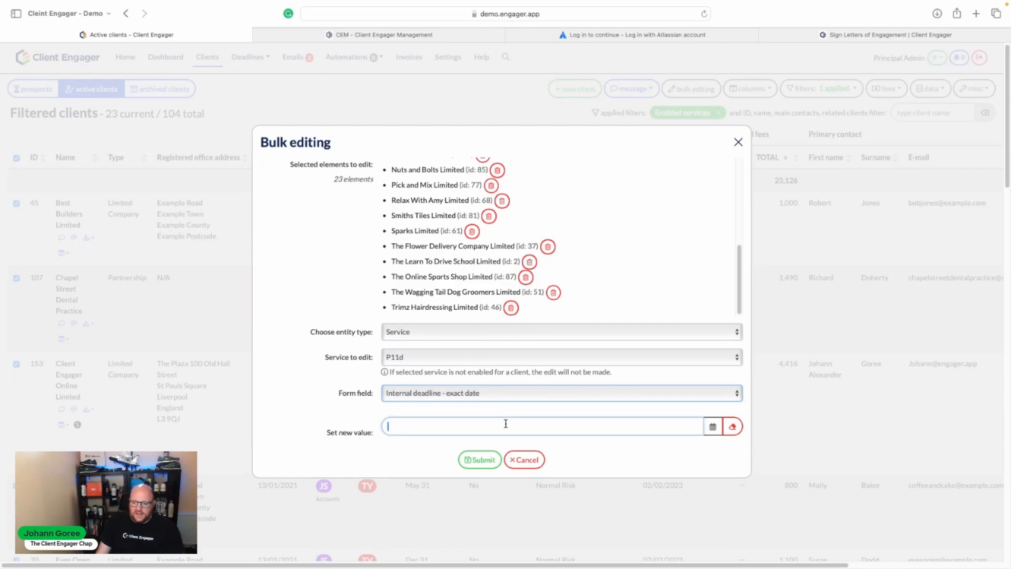
pyautogui.write('d1/')
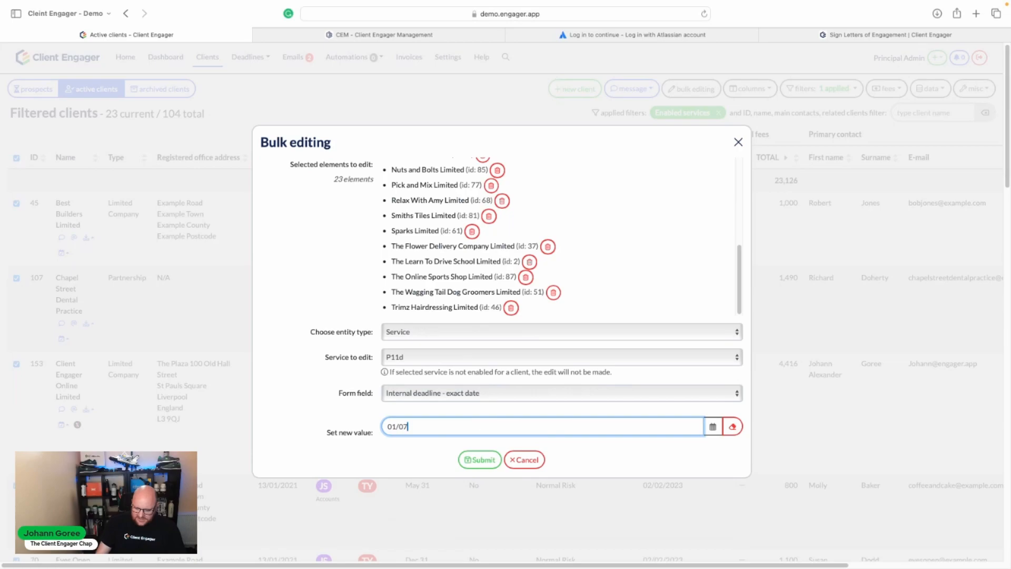
pyautogui.click(480, 462)
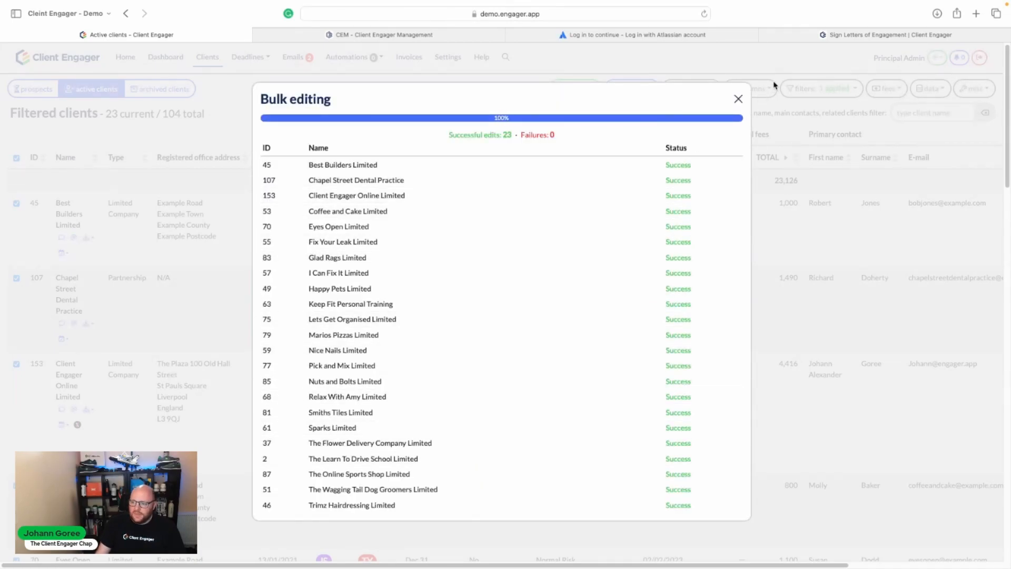
pyautogui.click(738, 99)
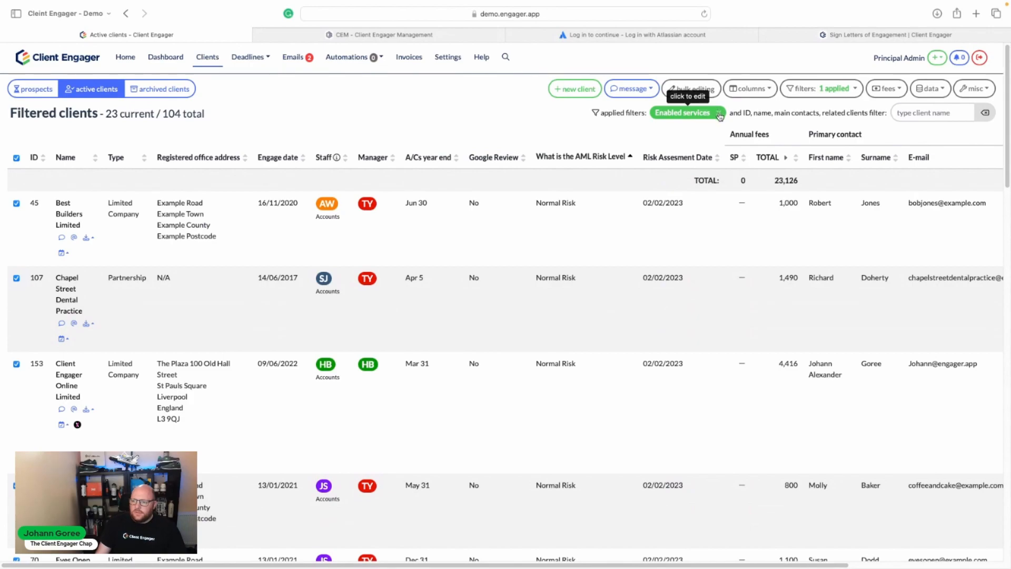
# Change the Enabled services filter to VAT and reselect all clients in the filtered list.
pyautogui.click(685, 117)
pyautogui.scroll(-3, 636, 274)
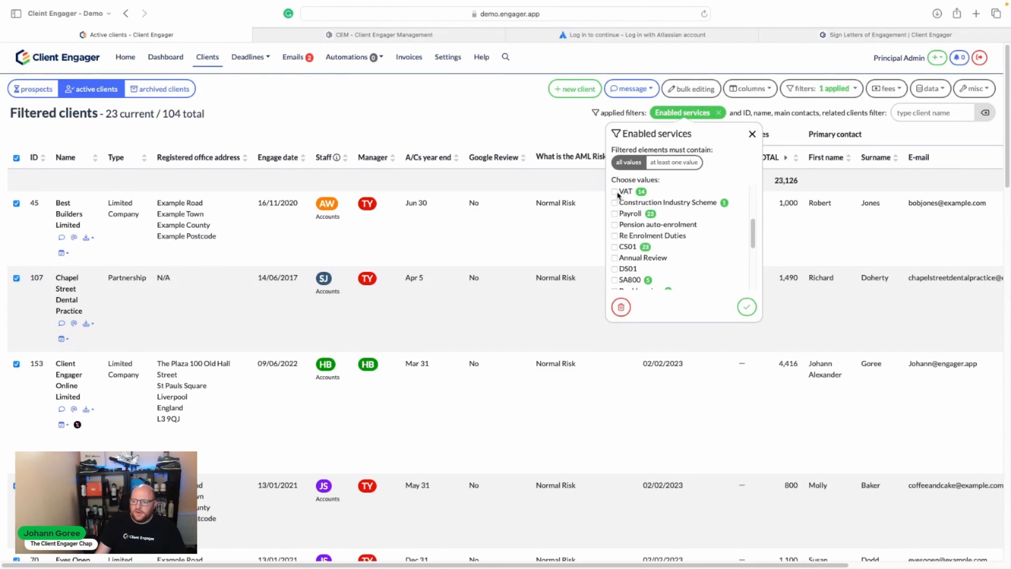
pyautogui.click(747, 306)
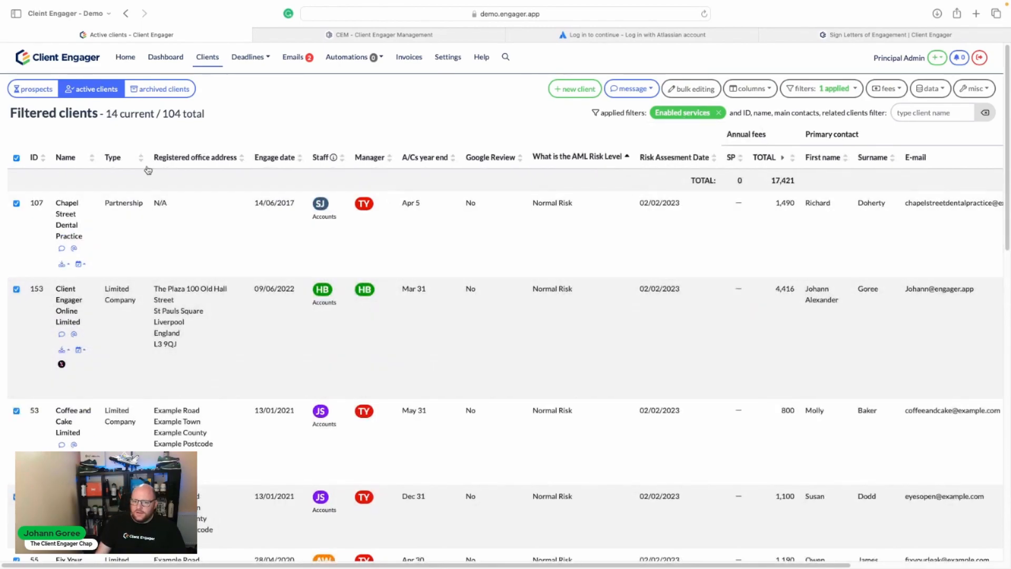
pyautogui.click(17, 158)
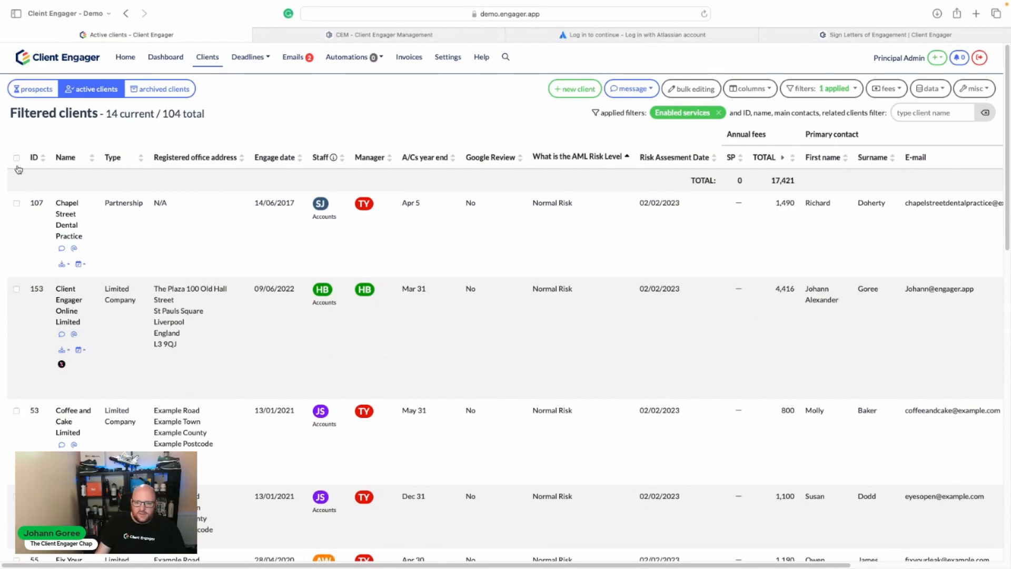
pyautogui.click(17, 158)
pyautogui.scroll(-5, 580, 221)
pyautogui.scroll(5, 611, 206)
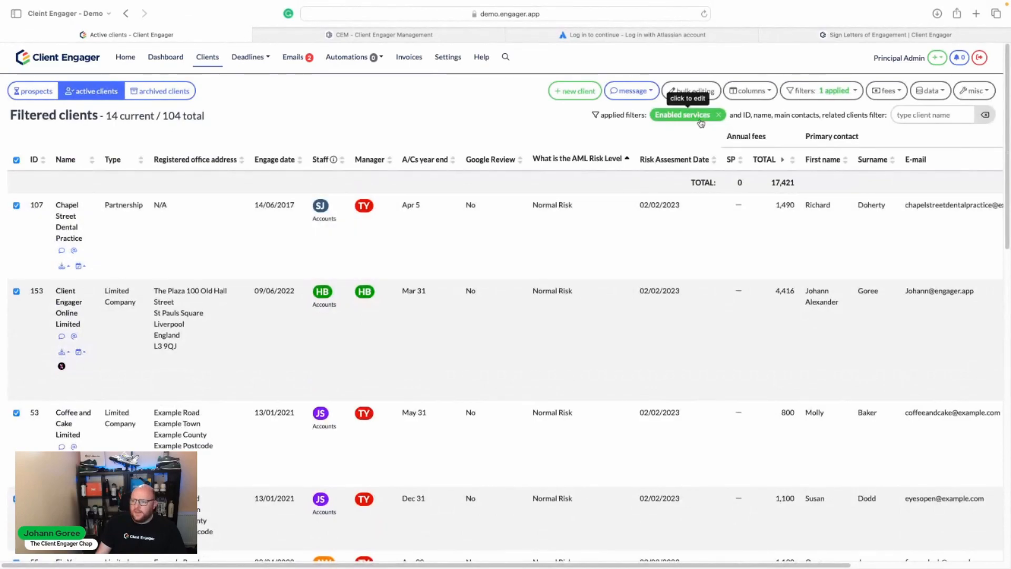
# Start a bulk edit for the selected VAT clients with entity type Service and VAT as the service to edit.
pyautogui.click(692, 90)
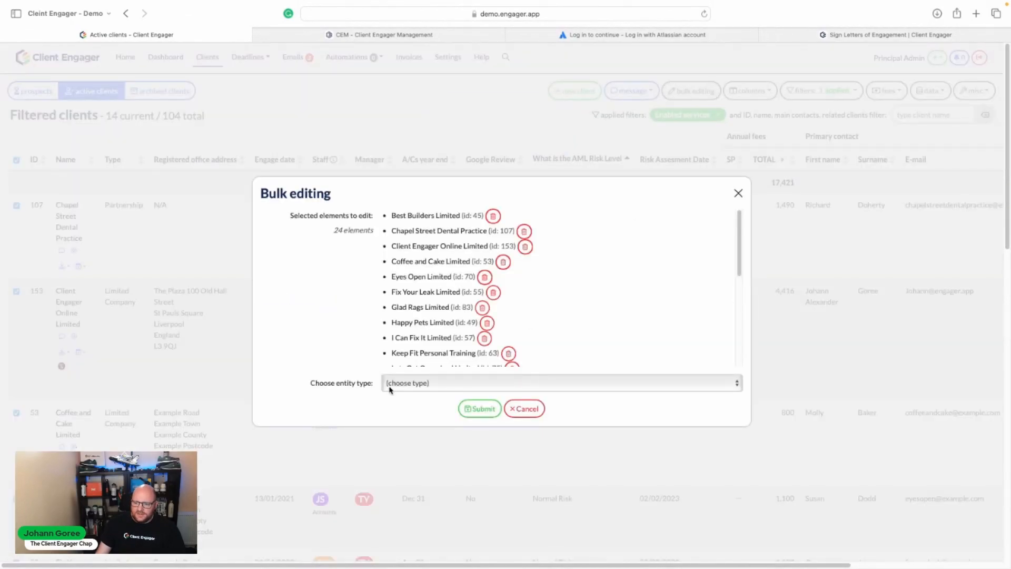
pyautogui.click(428, 389)
pyautogui.click(417, 403)
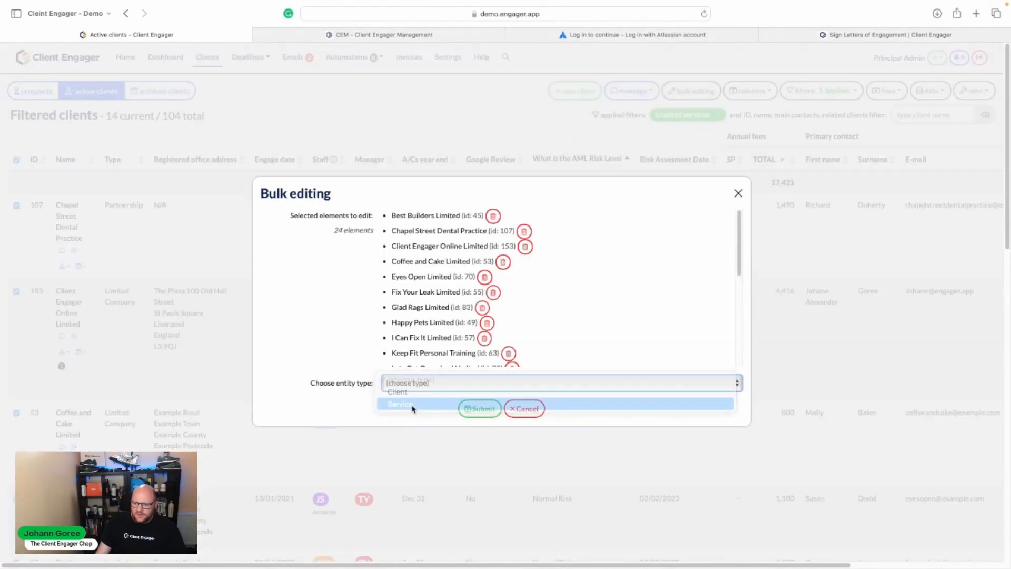
pyautogui.click(416, 390)
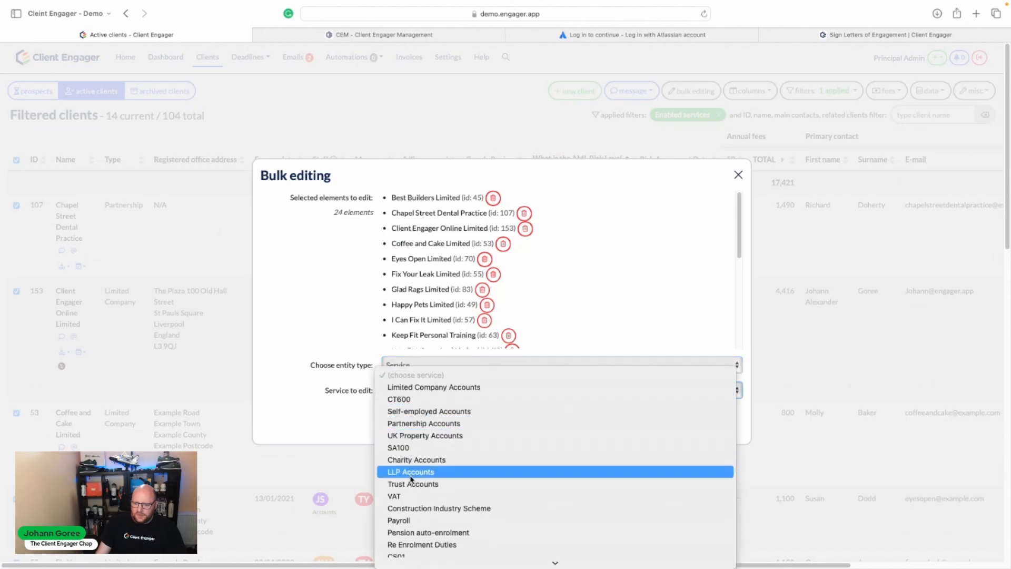
pyautogui.click(400, 508)
# Set the VAT internal deadline in relation to the current due date to 20 days before, submit the bulk edit and close its results.
pyautogui.click(439, 411)
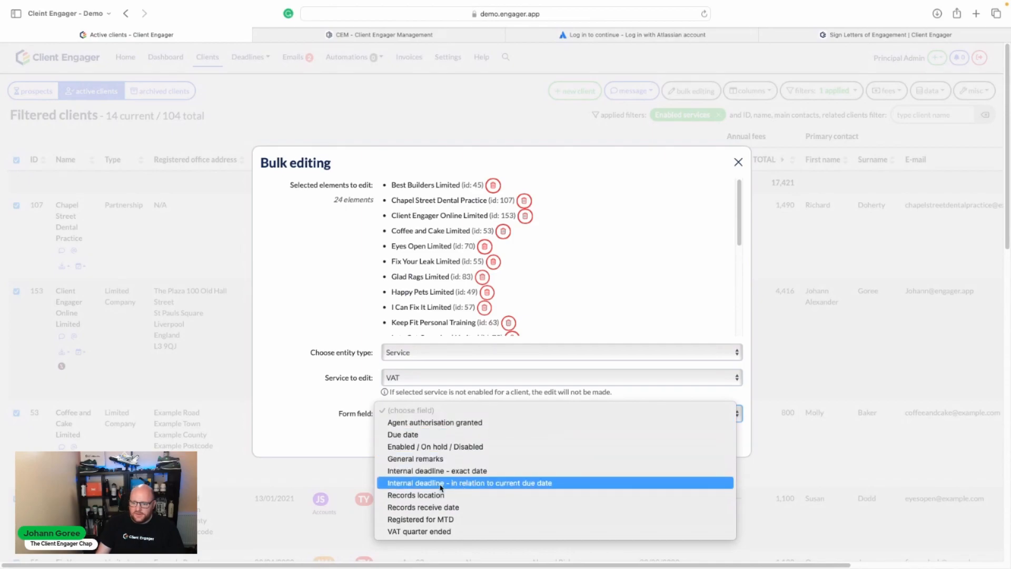
pyautogui.click(514, 484)
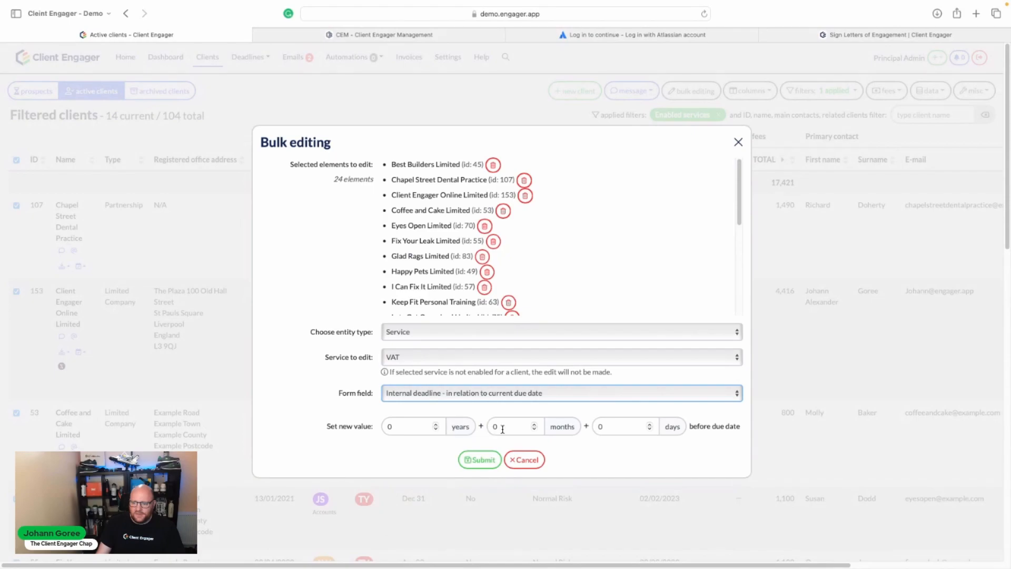
pyautogui.click(614, 428)
pyautogui.write('20')
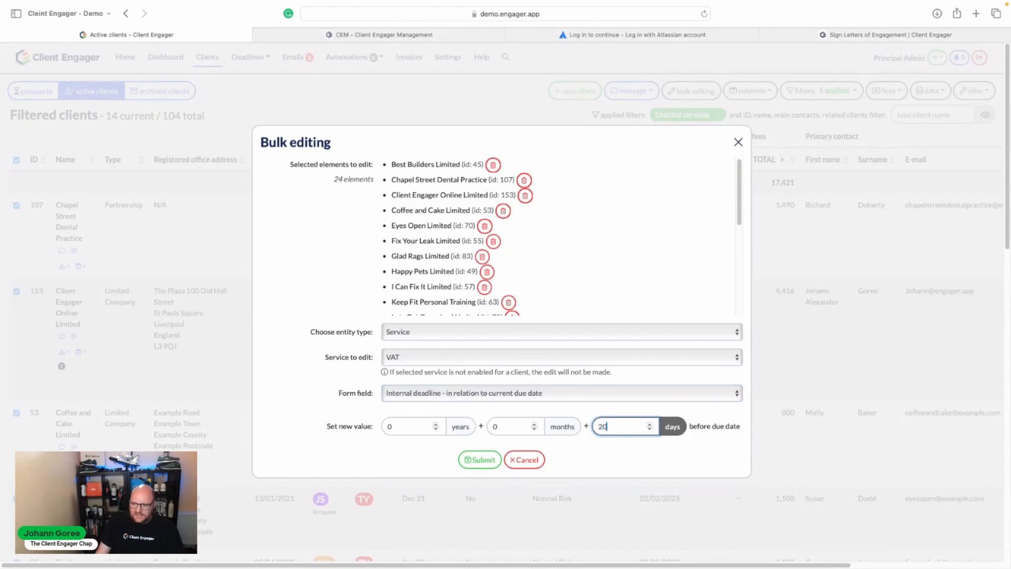
pyautogui.click(479, 459)
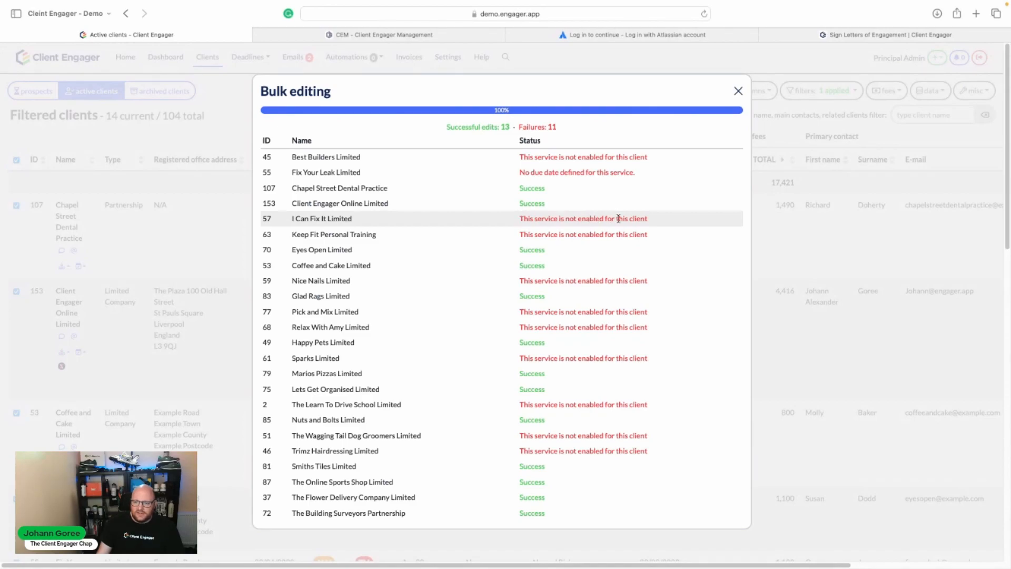
pyautogui.scroll(-3, 550, 171)
pyautogui.scroll(3, 613, 177)
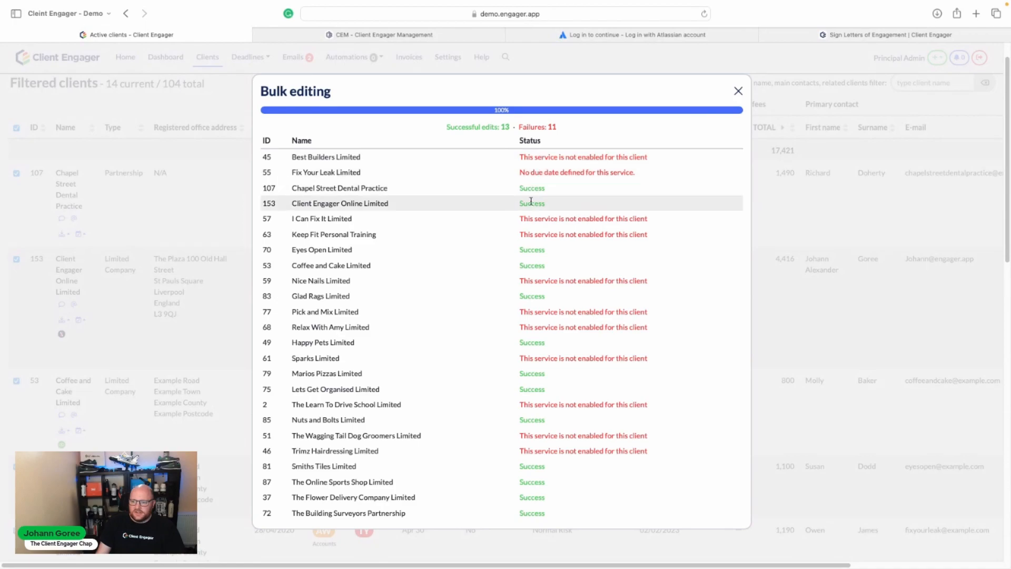
pyautogui.click(738, 93)
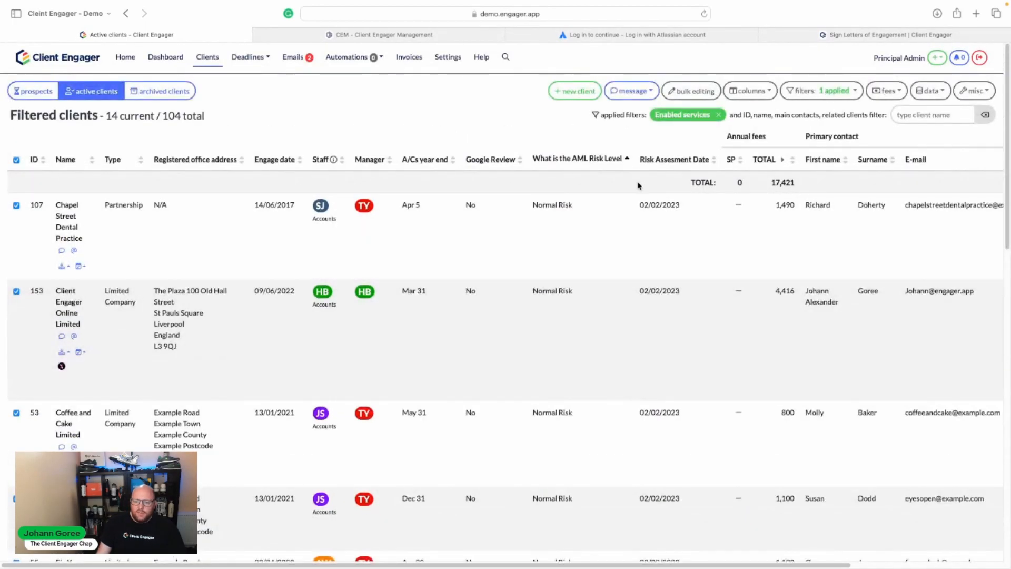
# Clear the selection of all clients in the filtered list.
pyautogui.click(709, 113)
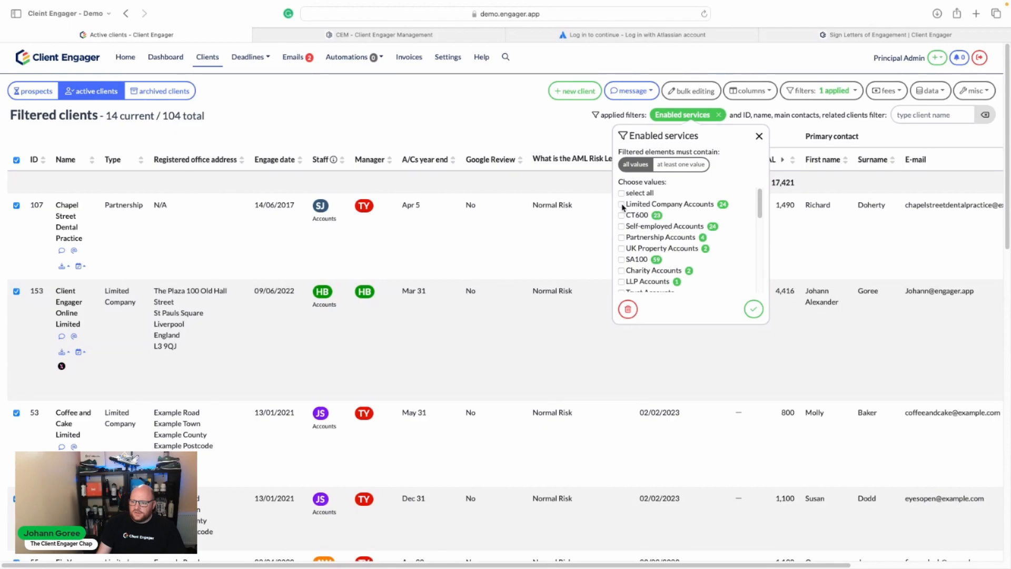
pyautogui.click(16, 159)
pyautogui.click(16, 160)
# Remove VAT from the Enabled services filter, apply the change and check the resulting client list.
pyautogui.click(696, 116)
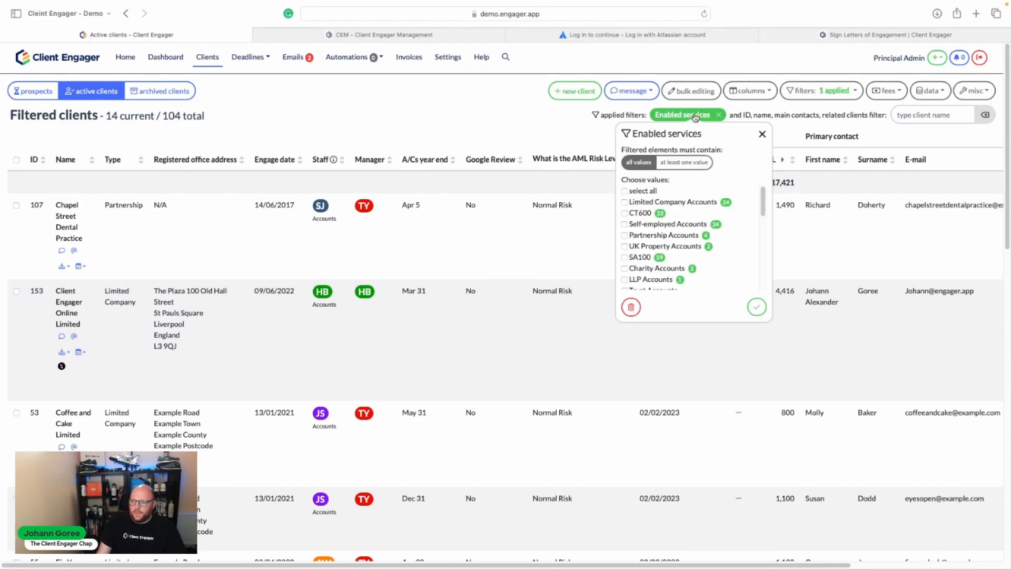
pyautogui.scroll(-3, 641, 245)
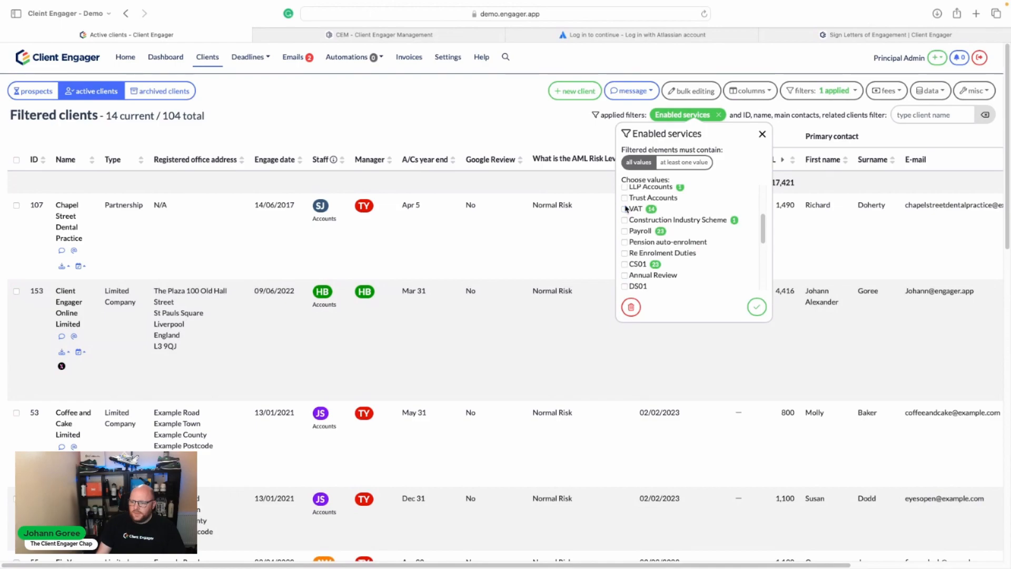
pyautogui.click(757, 307)
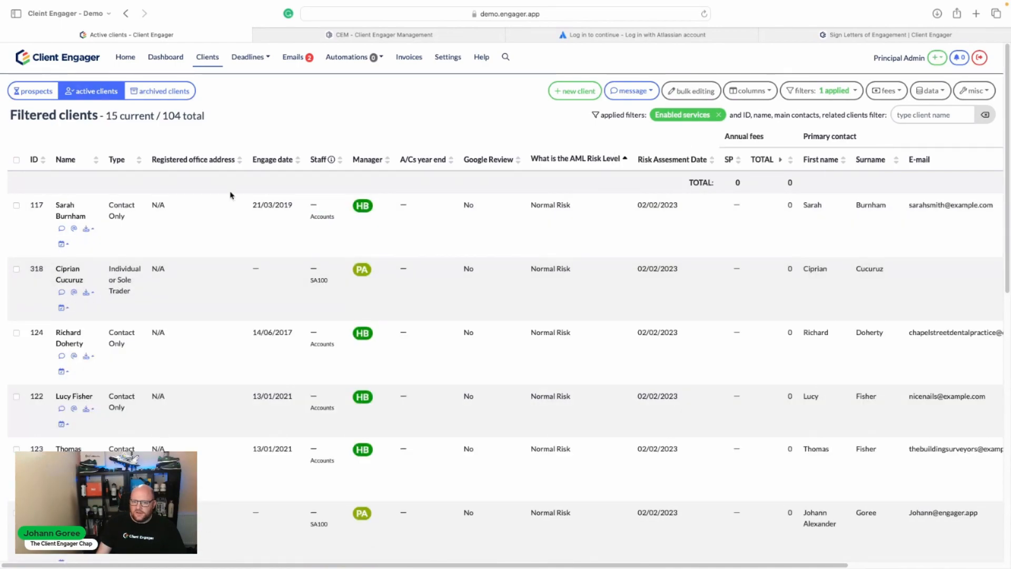
pyautogui.scroll(-10, 229, 208)
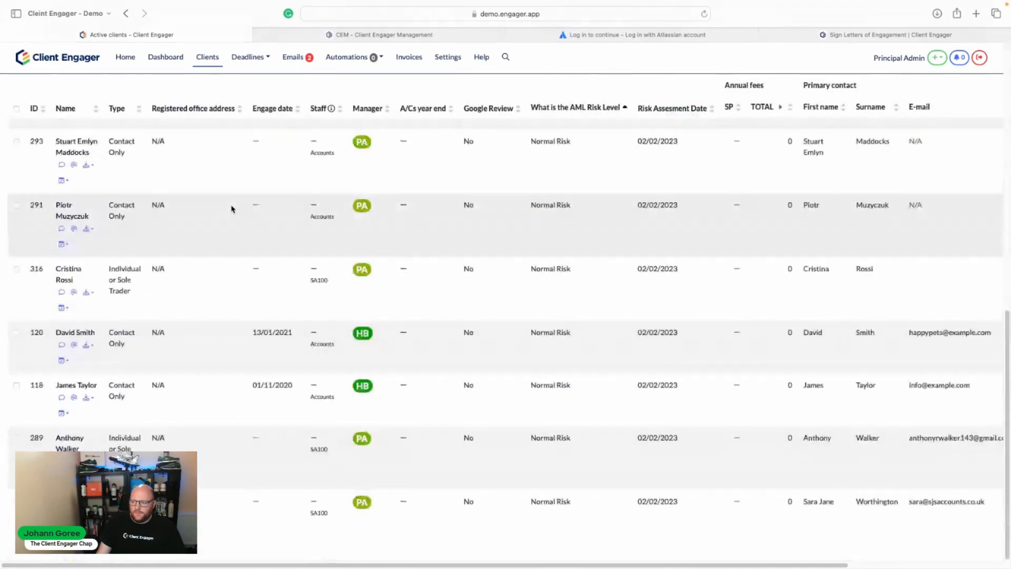
pyautogui.scroll(10, 231, 209)
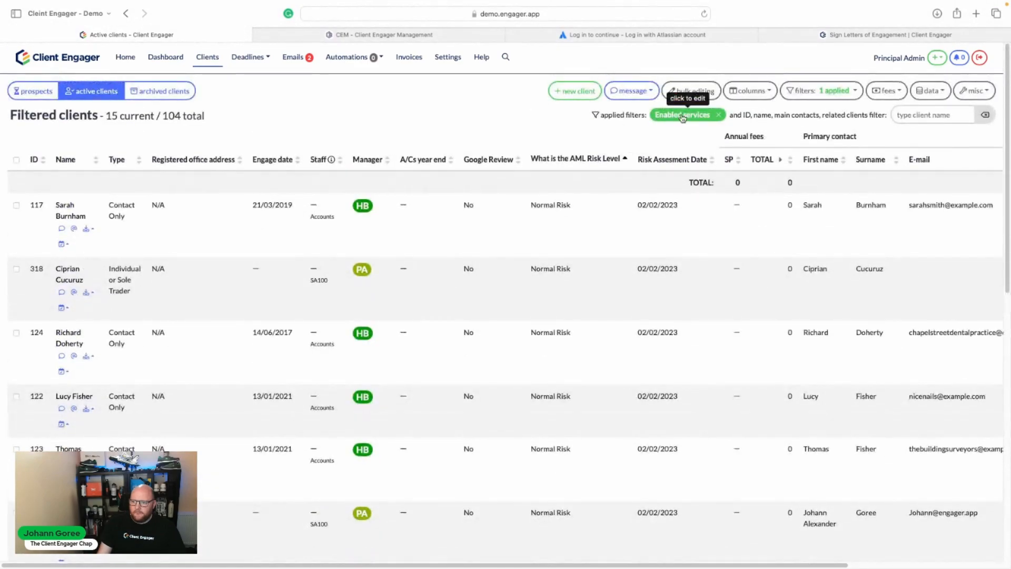
# Set the Enabled services filter to Limited Company Accounts and select all filtered clients.
pyautogui.click(683, 118)
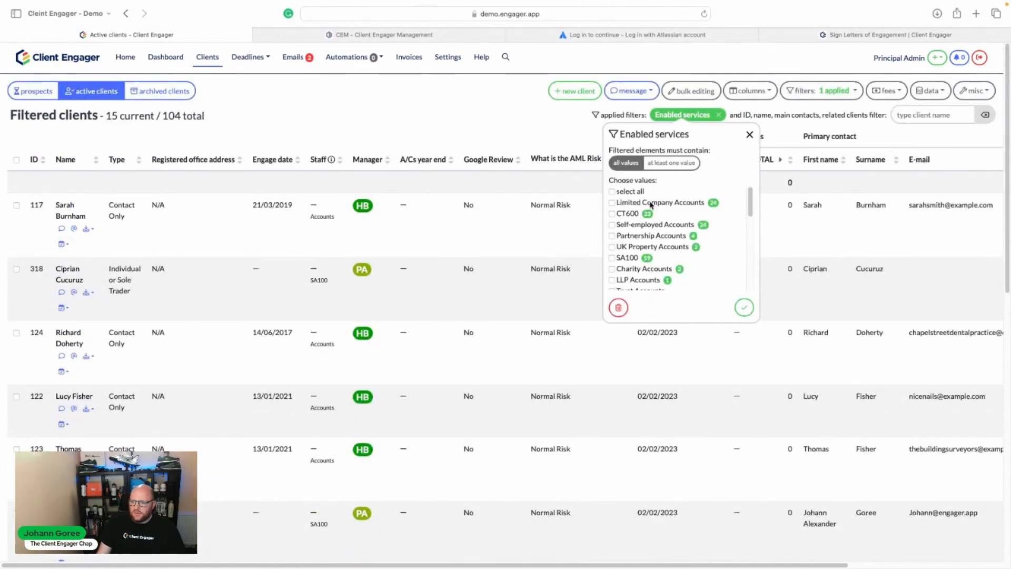
pyautogui.scroll(-5, 629, 260)
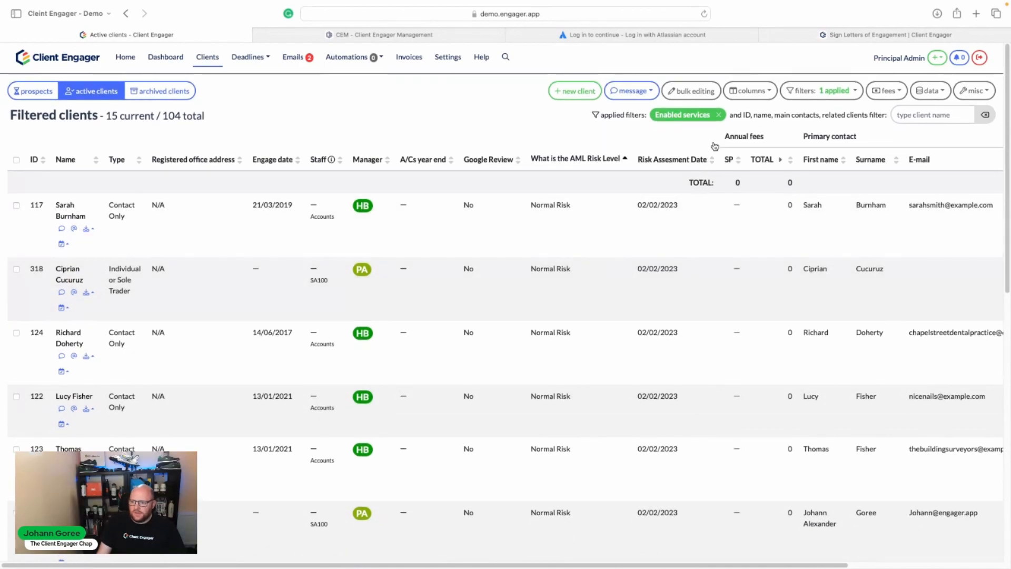
pyautogui.click(687, 111)
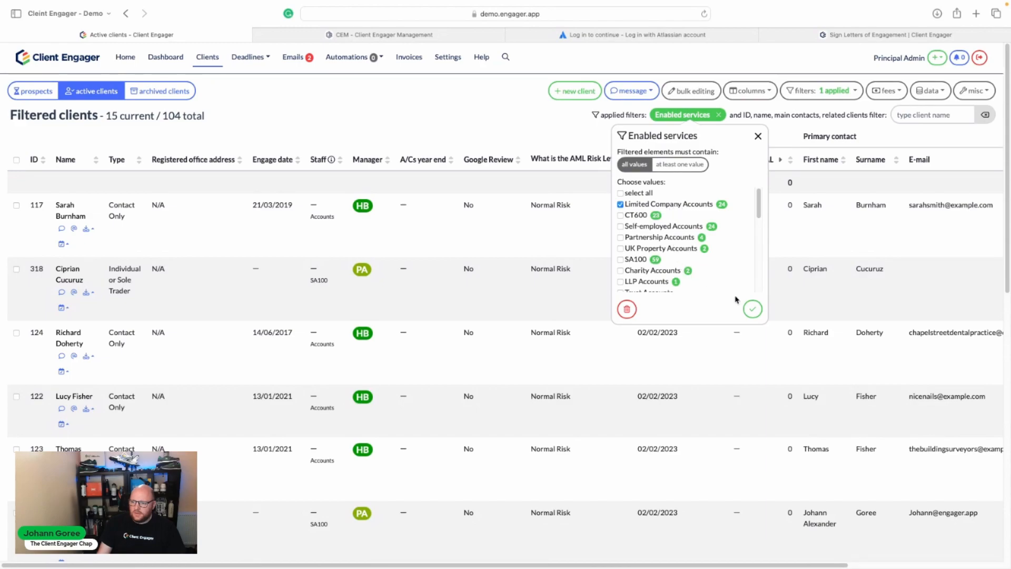
pyautogui.click(753, 310)
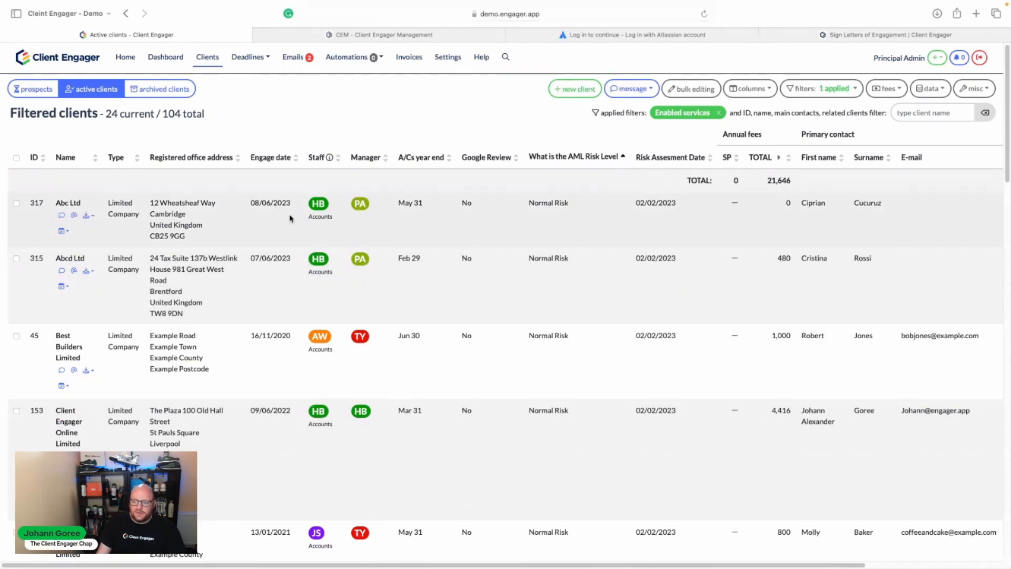
pyautogui.click(16, 158)
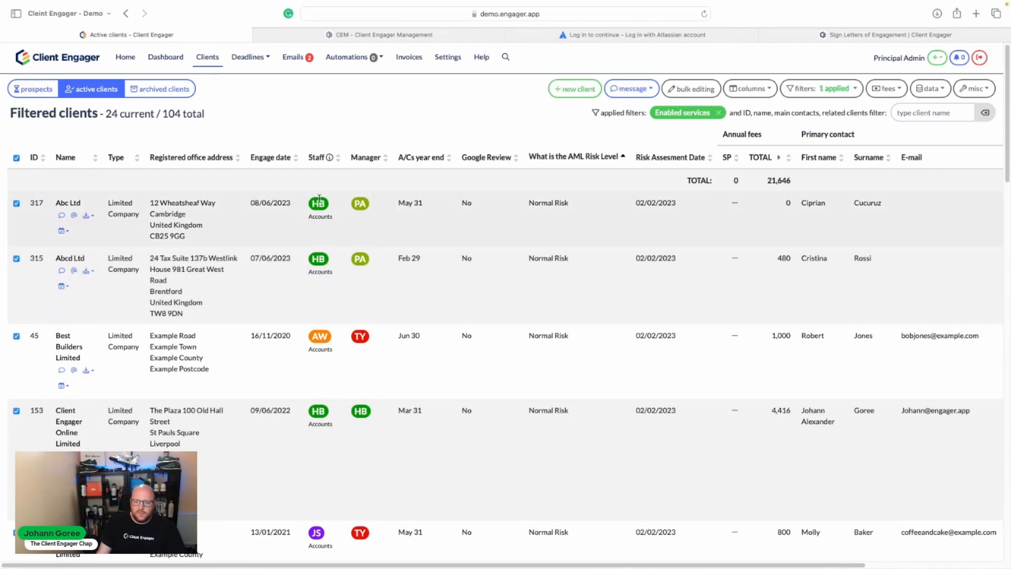
# Start a bulk edit of the selected clients with entity type Service and Limited Company Accounts as the service to edit.
pyautogui.click(707, 91)
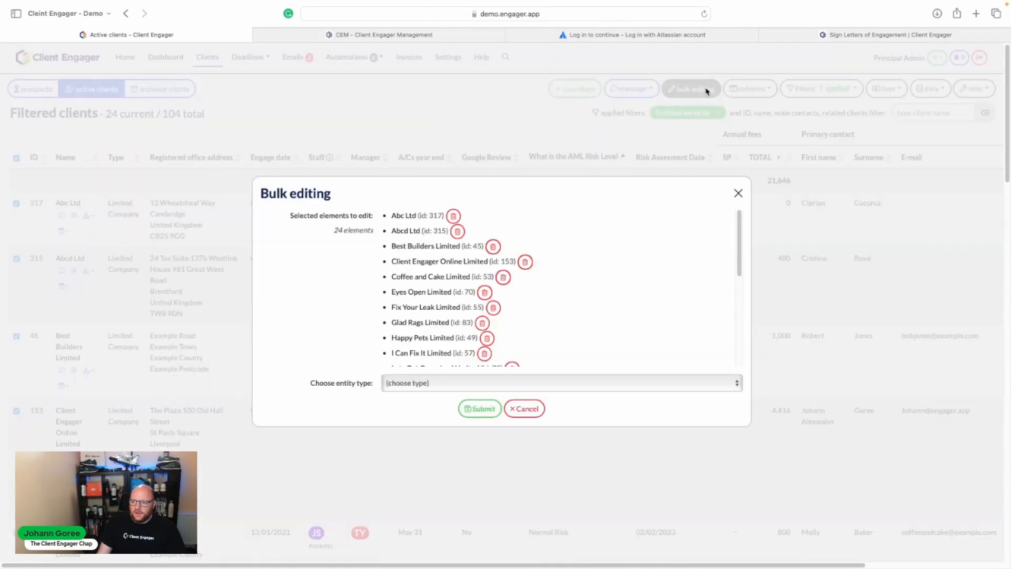
pyautogui.click(404, 390)
pyautogui.click(403, 404)
pyautogui.click(417, 390)
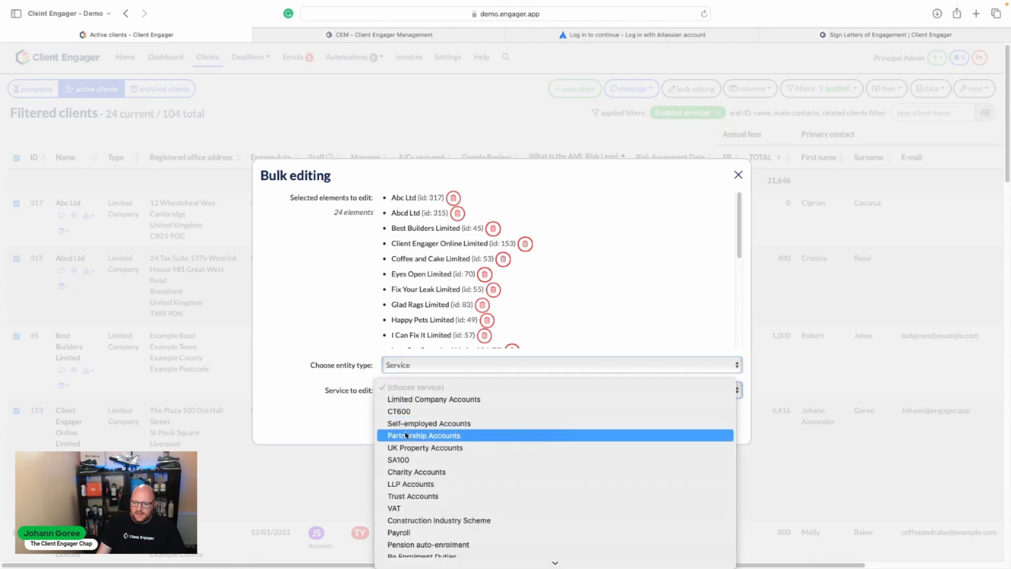
pyautogui.click(449, 403)
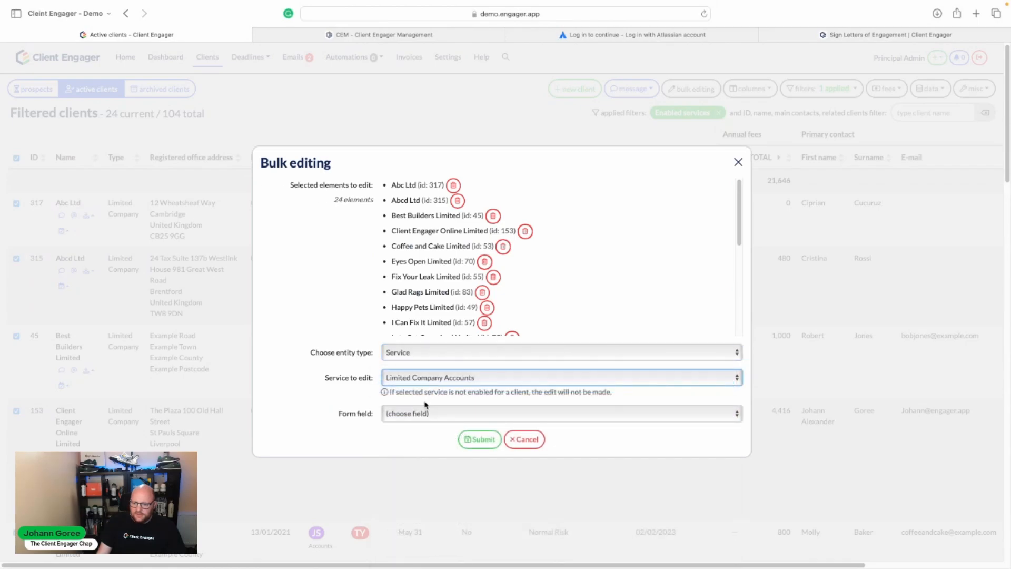
# Set the internal deadline in relation to the current due date to 6 months before, submit the bulk edit and close its results.
pyautogui.click(425, 414)
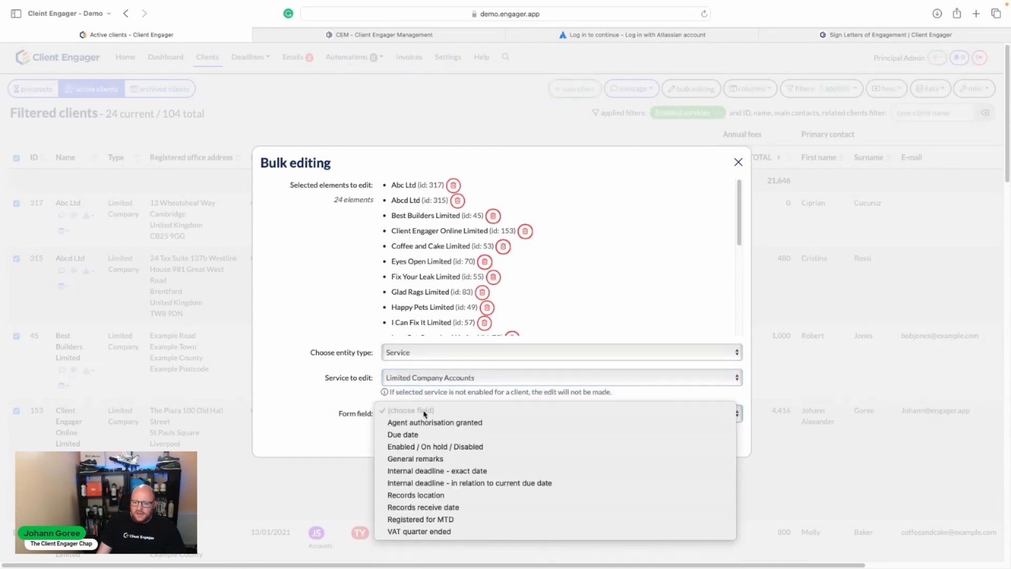
pyautogui.click(433, 484)
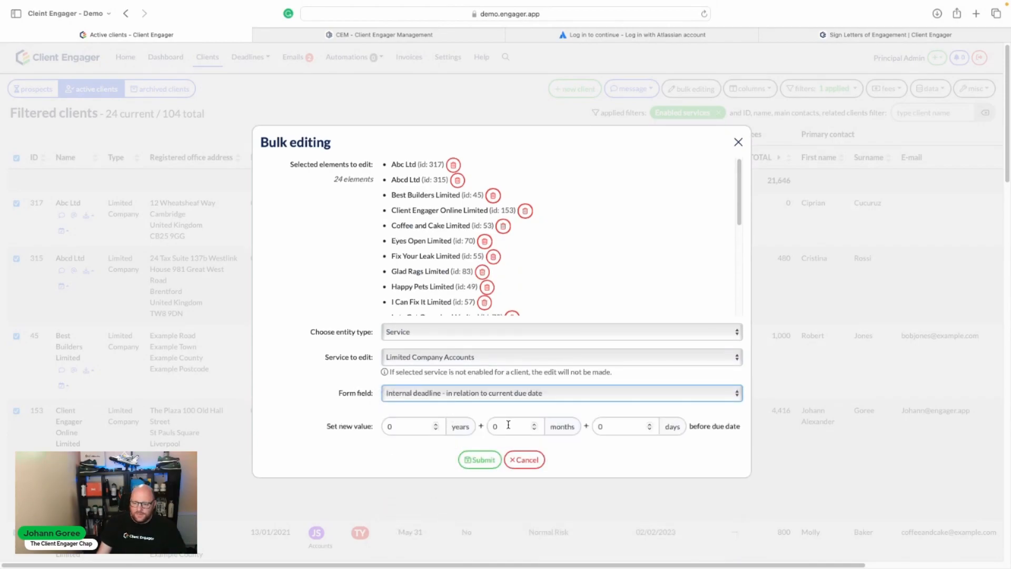
pyautogui.click(521, 426)
pyautogui.write('6')
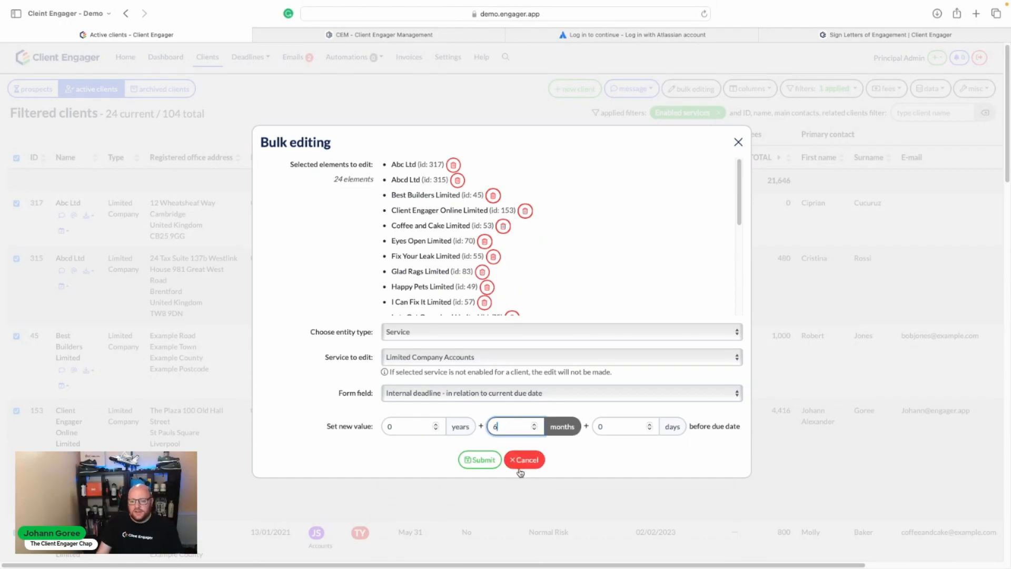
pyautogui.click(481, 461)
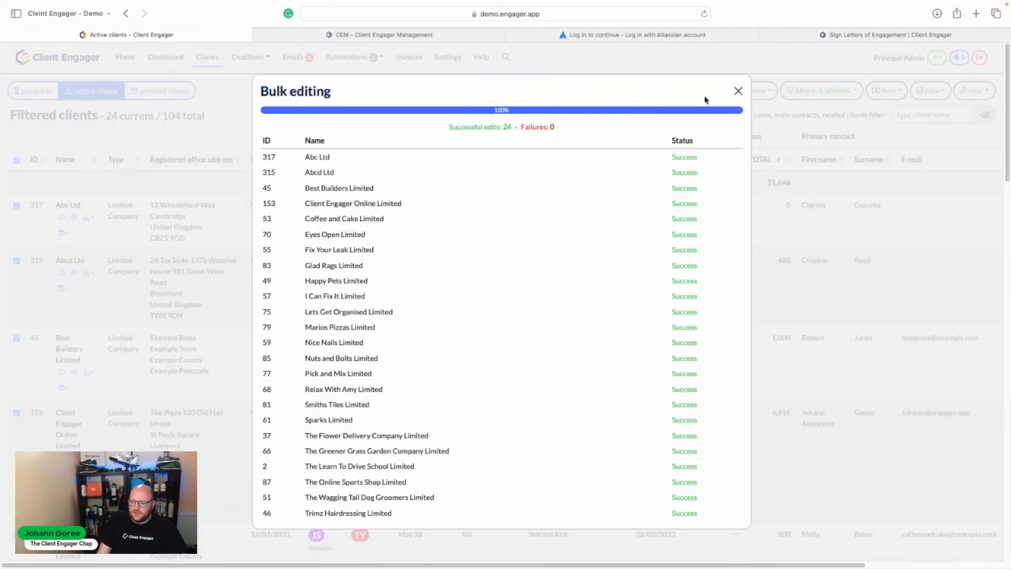
pyautogui.click(739, 92)
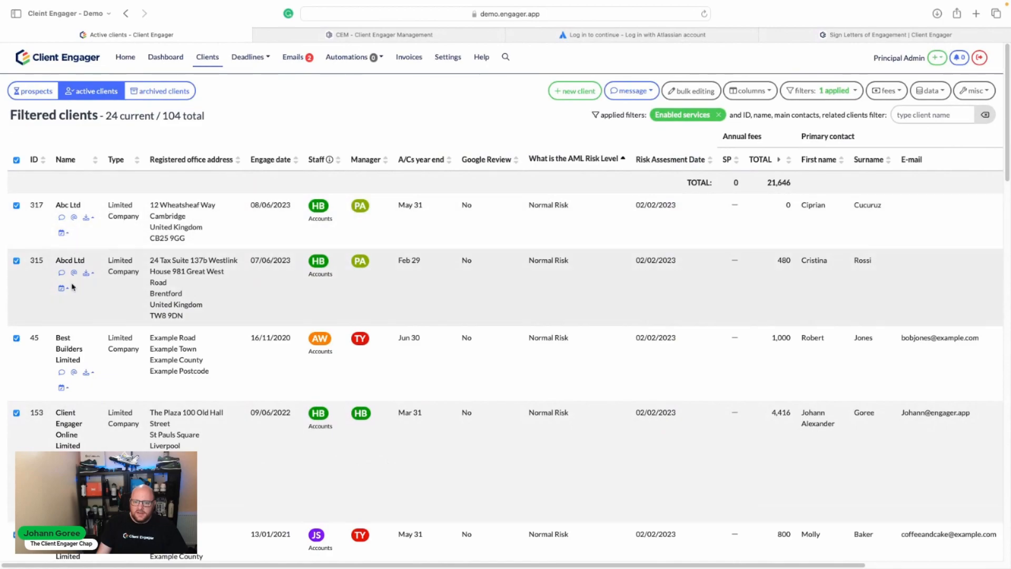
# Open the service details of Best Builders Limited and compare the Limited Company Accounts internal deadline with its next due date.
pyautogui.scroll(-1, 74, 334)
pyautogui.click(70, 342)
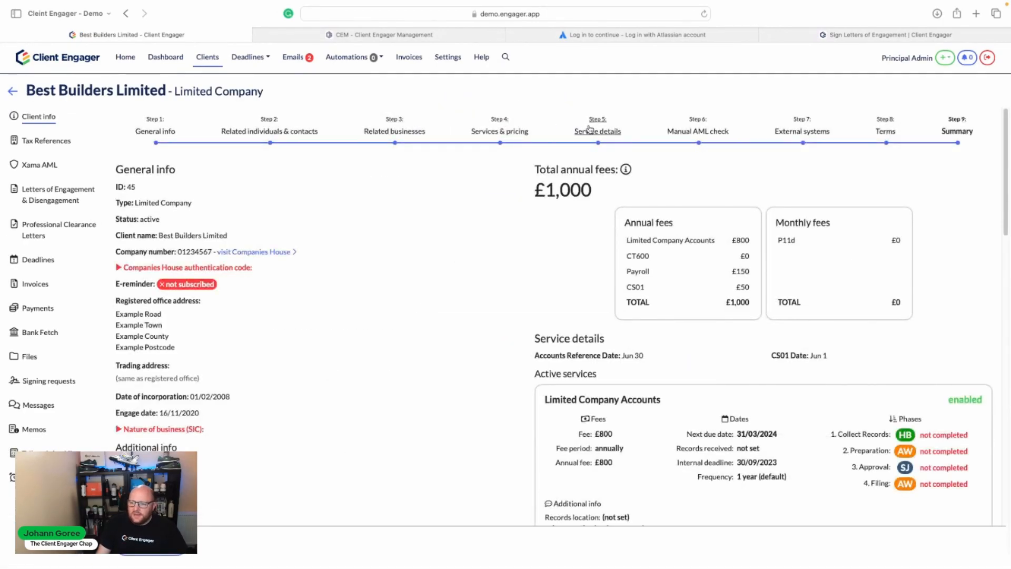
pyautogui.click(589, 129)
pyautogui.scroll(-4, 464, 295)
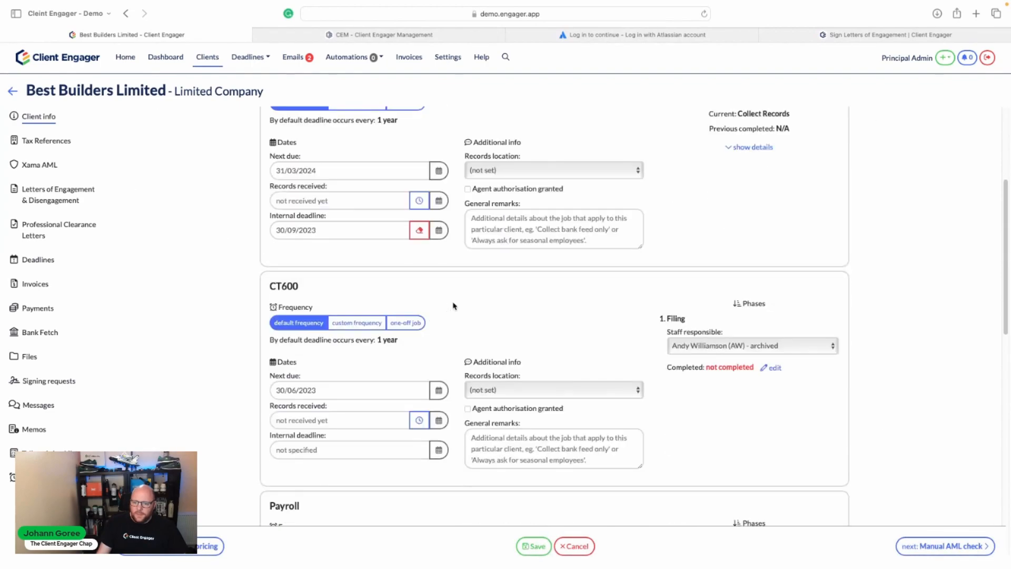
pyautogui.scroll(2, 454, 306)
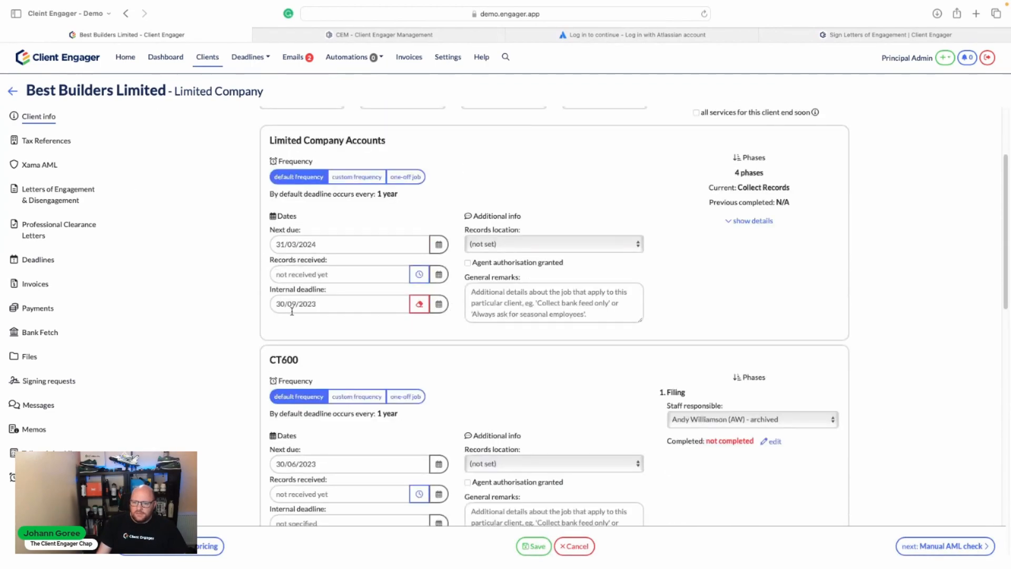
pyautogui.moveTo(278, 308); pyautogui.dragTo(352, 307)
pyautogui.click(352, 307)
pyautogui.moveTo(271, 243); pyautogui.dragTo(381, 247)
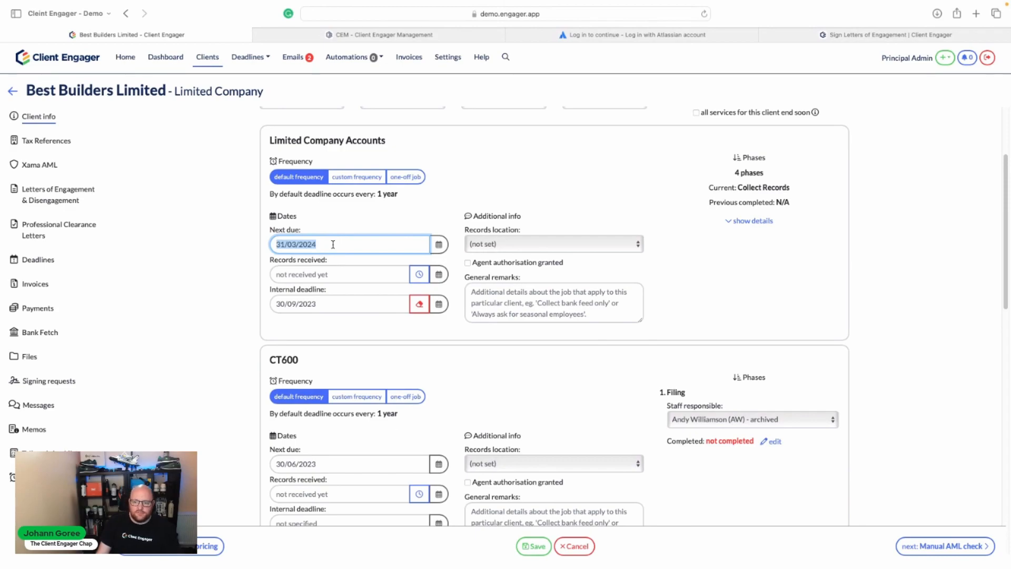
pyautogui.scroll(-1, 332, 245)
pyautogui.scroll(1, 333, 244)
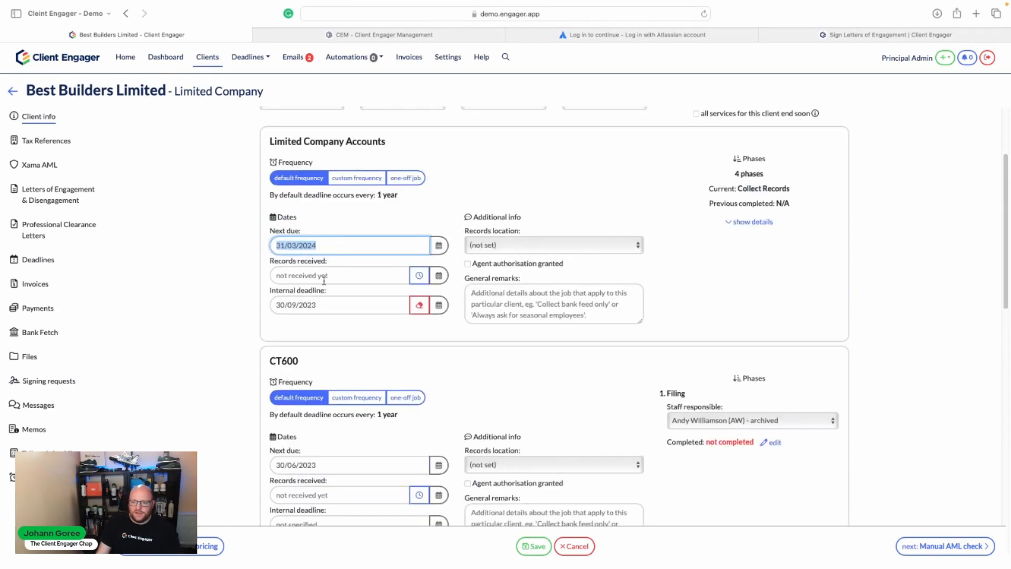